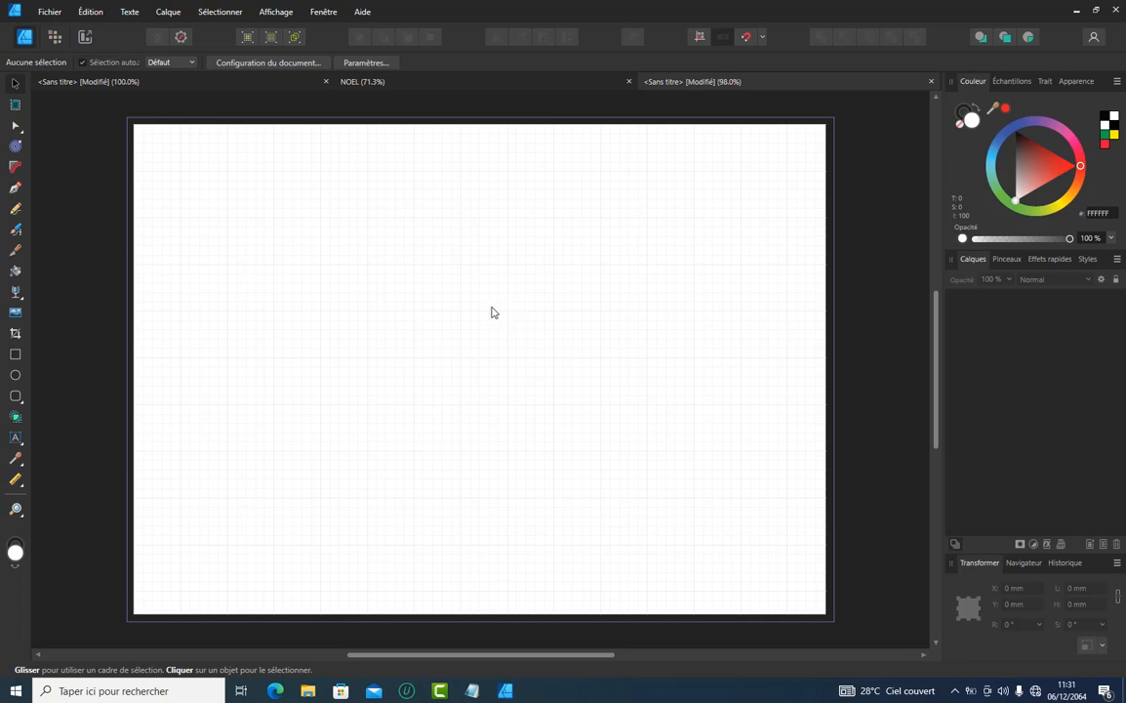
Launch the Pichon application, bring its window up and browse the full icon collection
{"action": "left_click", "coordinate": [155, 691]}
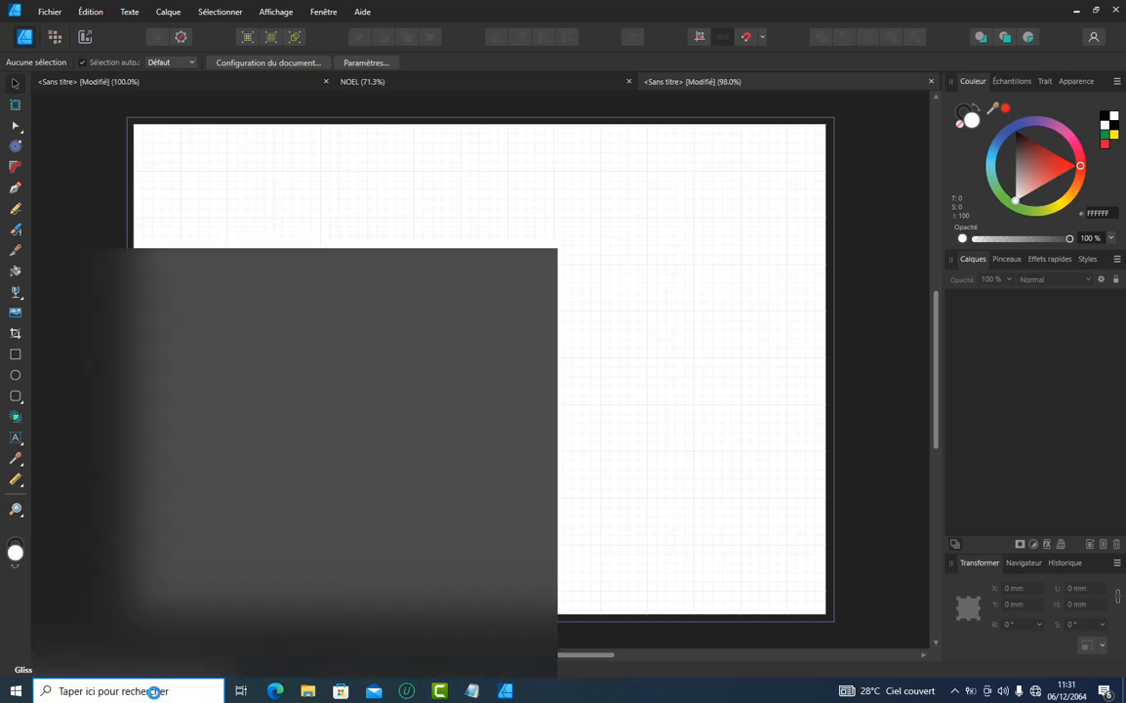
{"action": "type", "text": "PIC"}
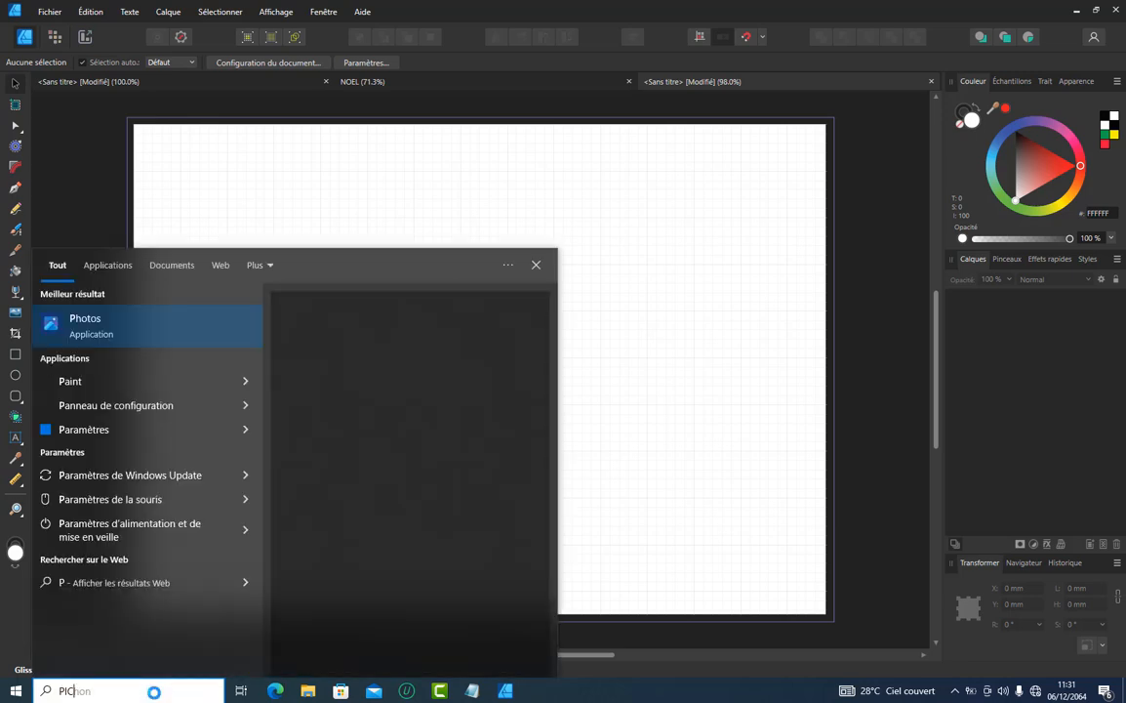
{"action": "type", "text": "HON"}
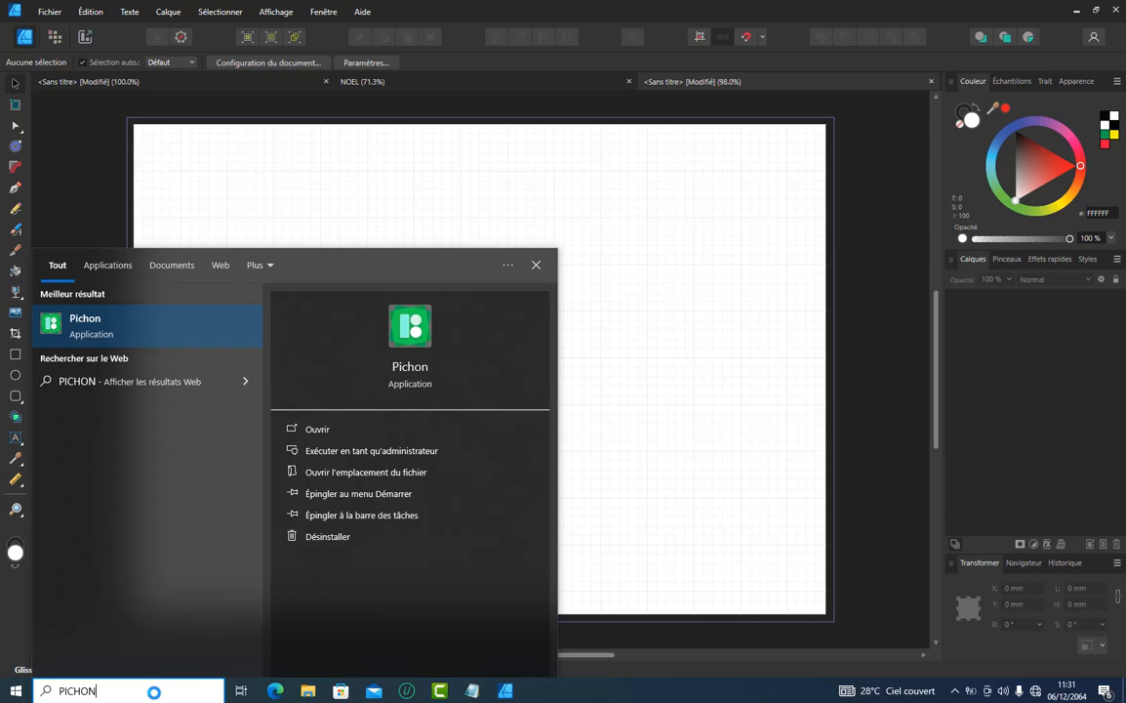
{"action": "left_click", "coordinate": [300, 435]}
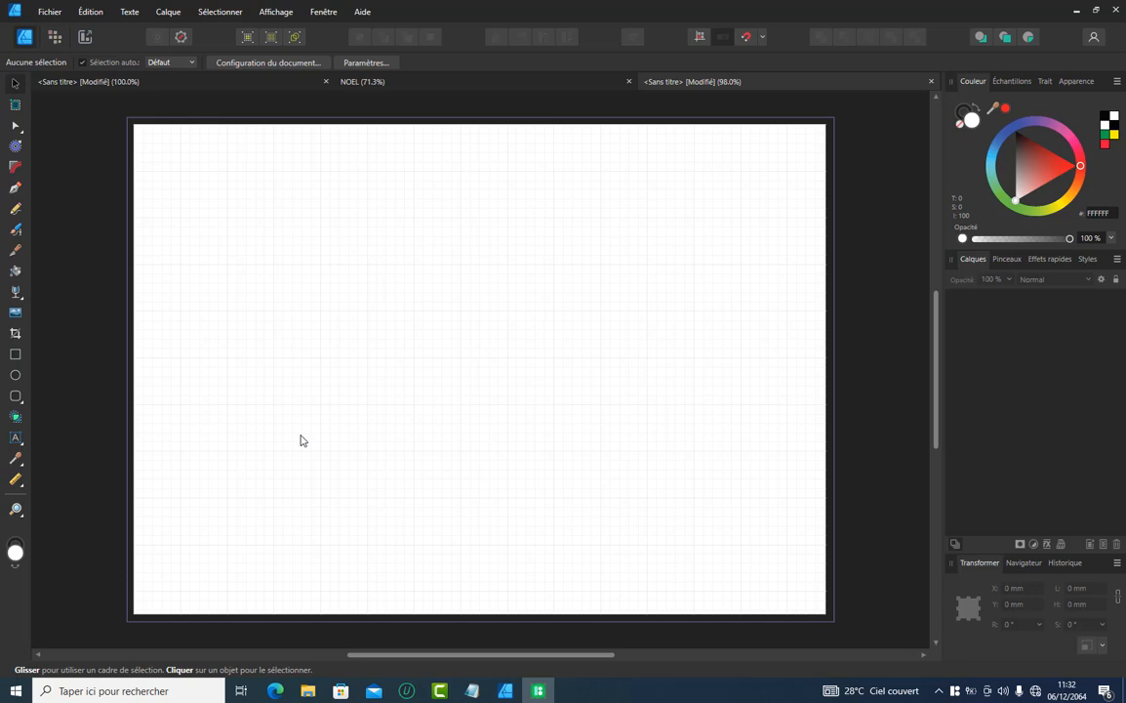
{"action": "left_click", "coordinate": [536, 693]}
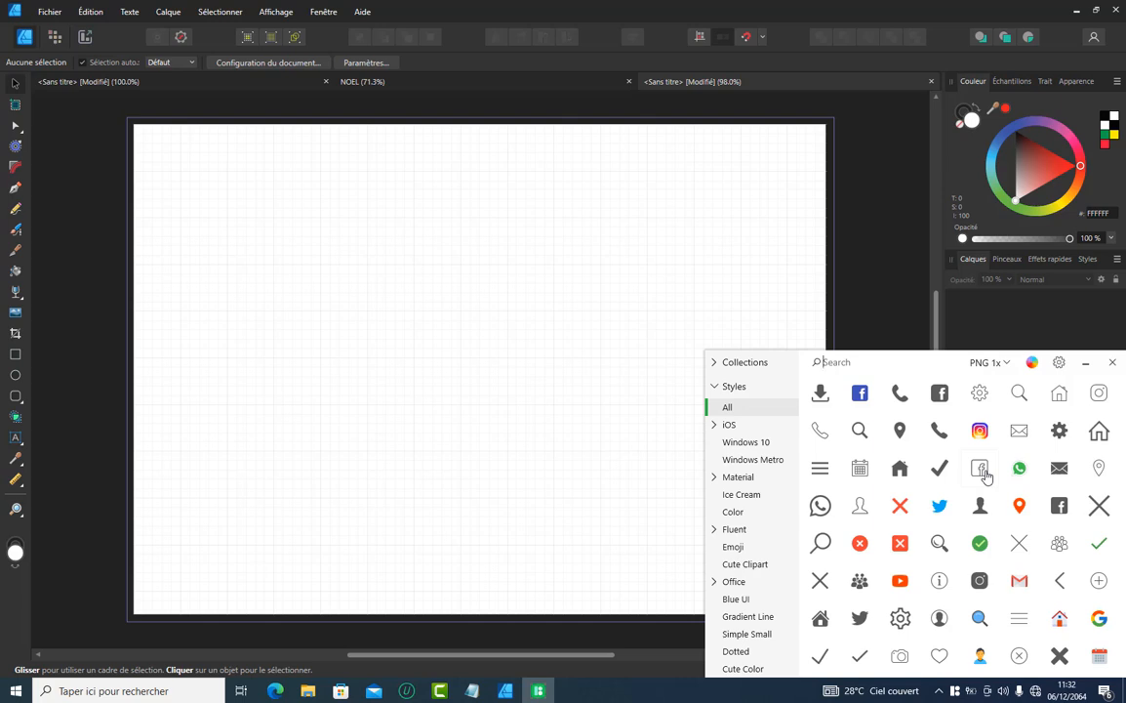
{"action": "scroll", "coordinate": [987, 476], "scroll_direction": "down", "scroll_amount": 5}
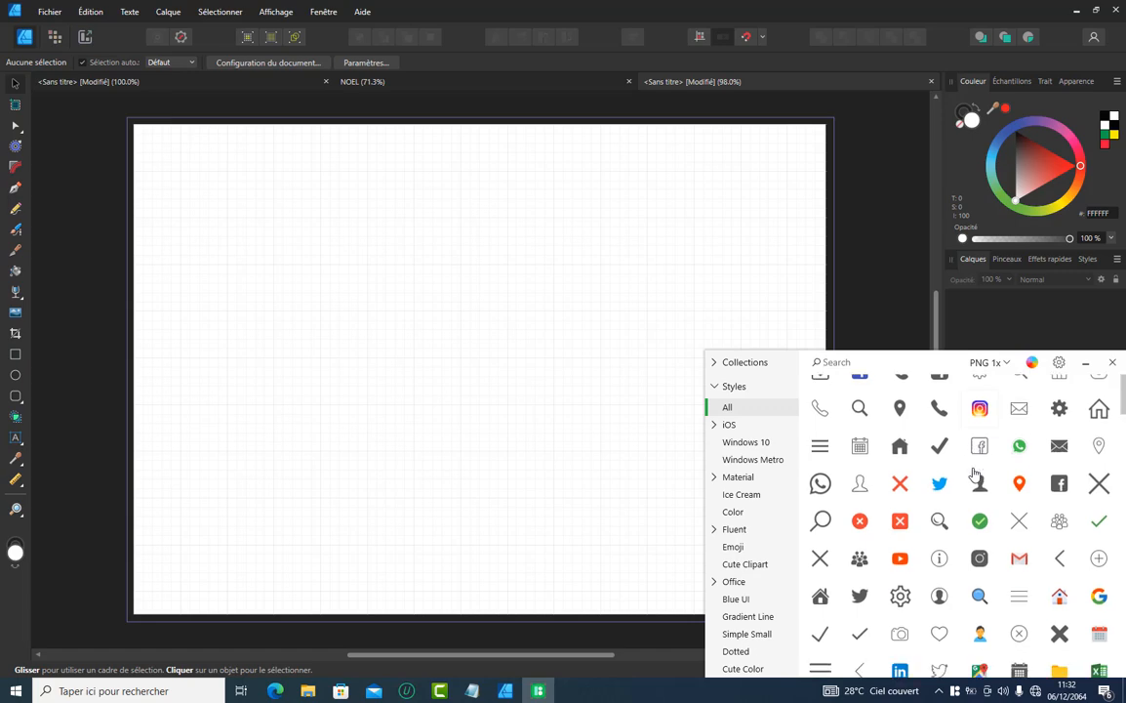
{"action": "scroll", "coordinate": [975, 475], "scroll_direction": "down", "scroll_amount": 10}
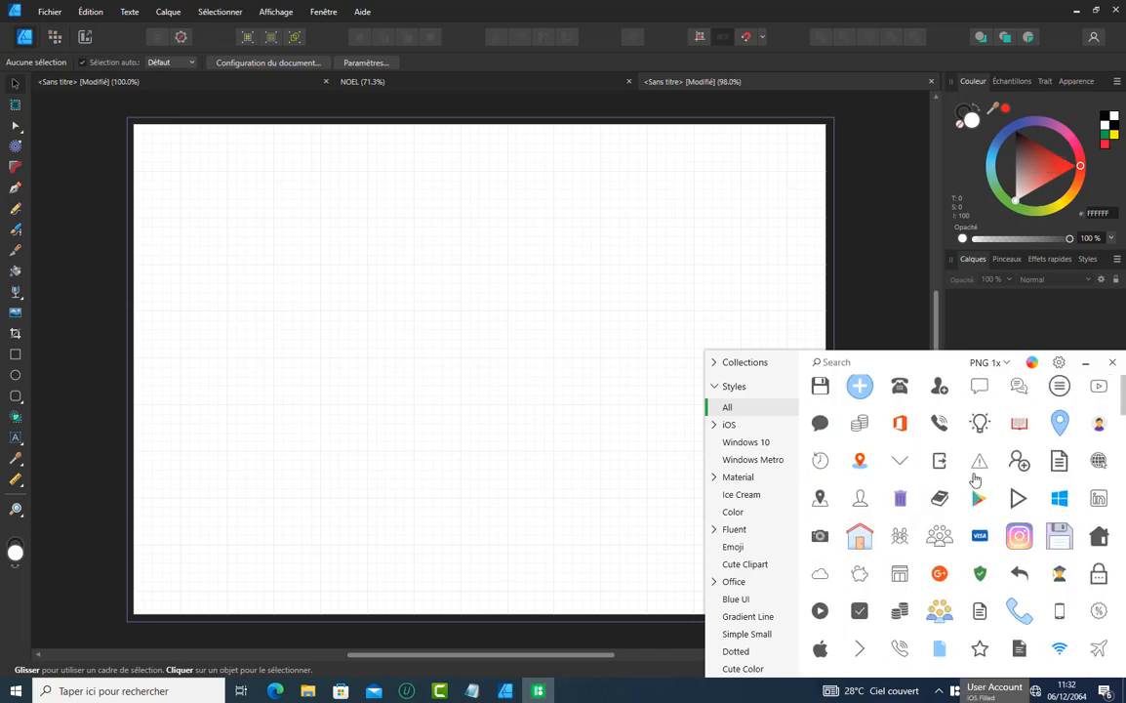
{"action": "scroll", "coordinate": [975, 477], "scroll_direction": "down", "scroll_amount": 8}
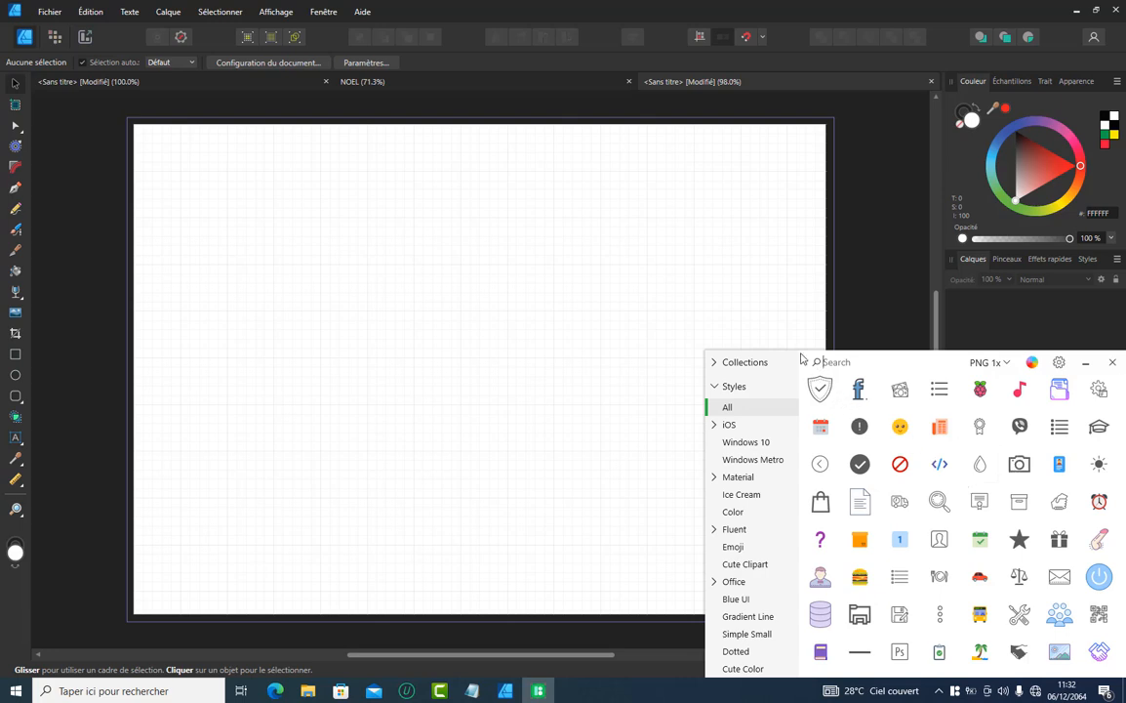
Resize the Pichon window to a compact size that leaves only the search field and icon grid beside the page
{"action": "left_click_drag", "start_coordinate": [799, 349], "coordinate": [790, 162]}
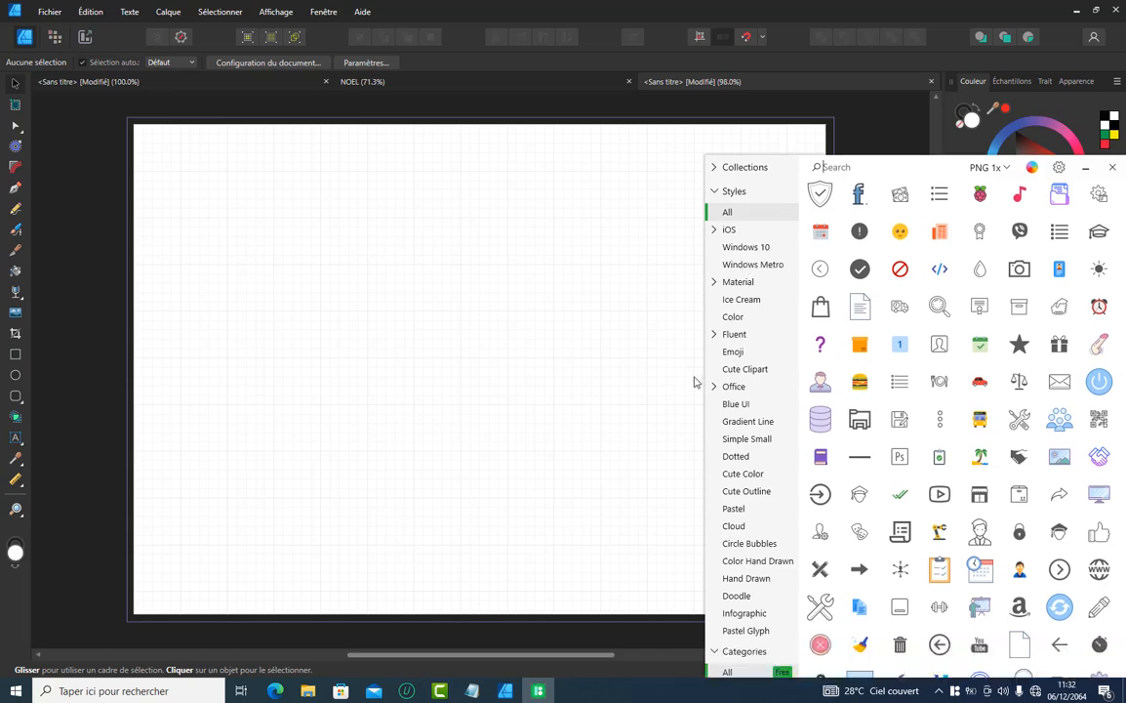
{"action": "left_click_drag", "start_coordinate": [702, 377], "coordinate": [94, 351]}
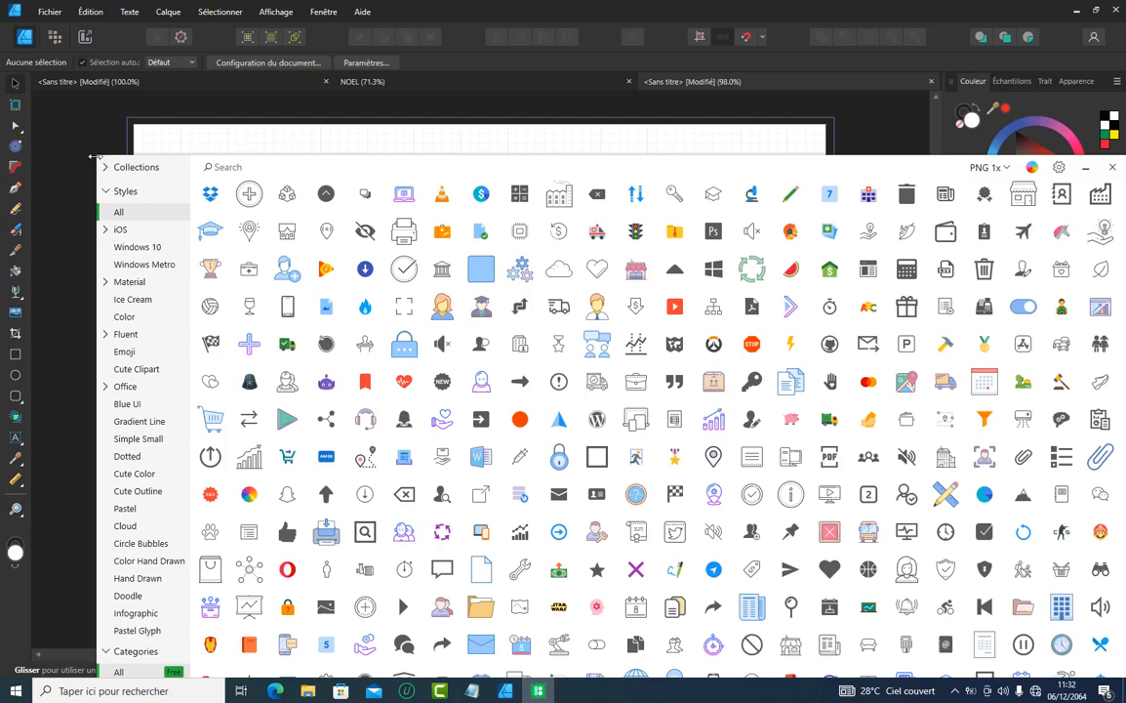
{"action": "left_click_drag", "start_coordinate": [94, 156], "coordinate": [336, 156]}
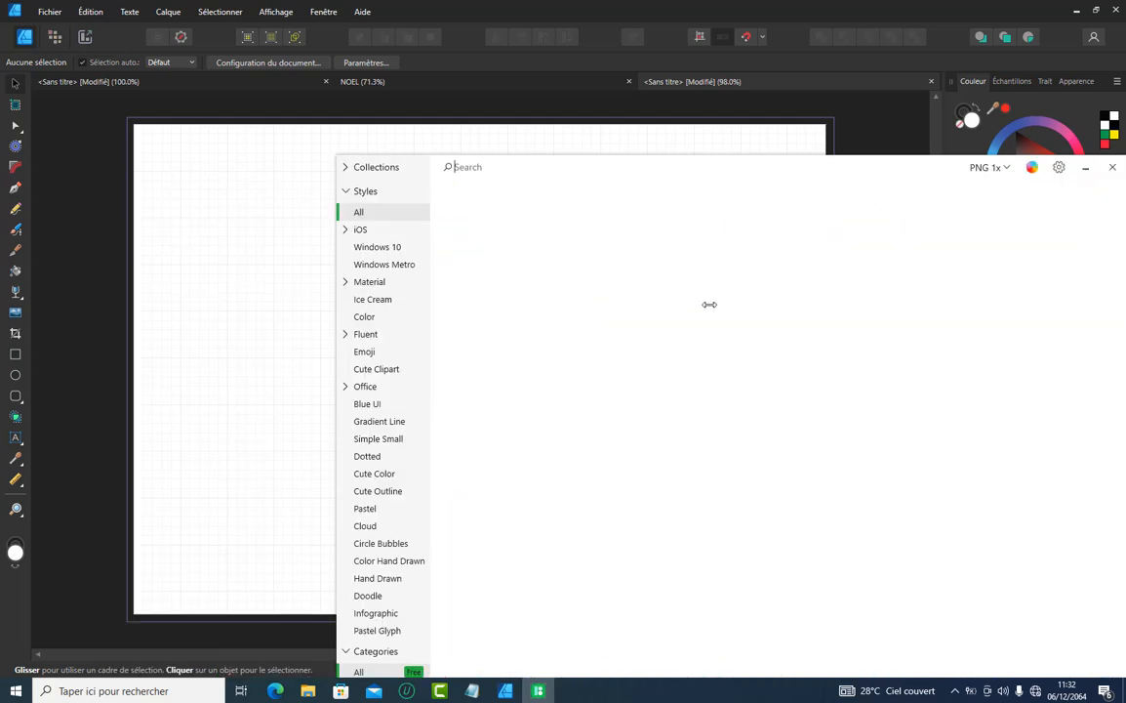
{"action": "left_click_drag", "start_coordinate": [709, 304], "coordinate": [810, 244]}
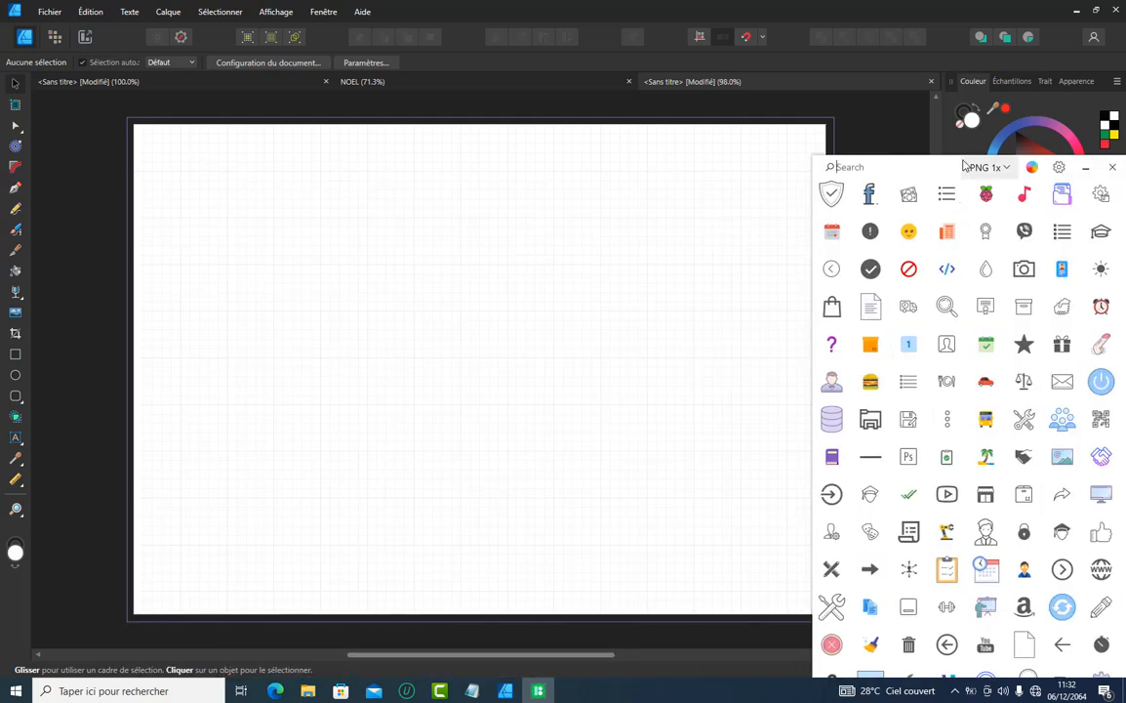
{"action": "left_click_drag", "start_coordinate": [963, 164], "coordinate": [953, 386]}
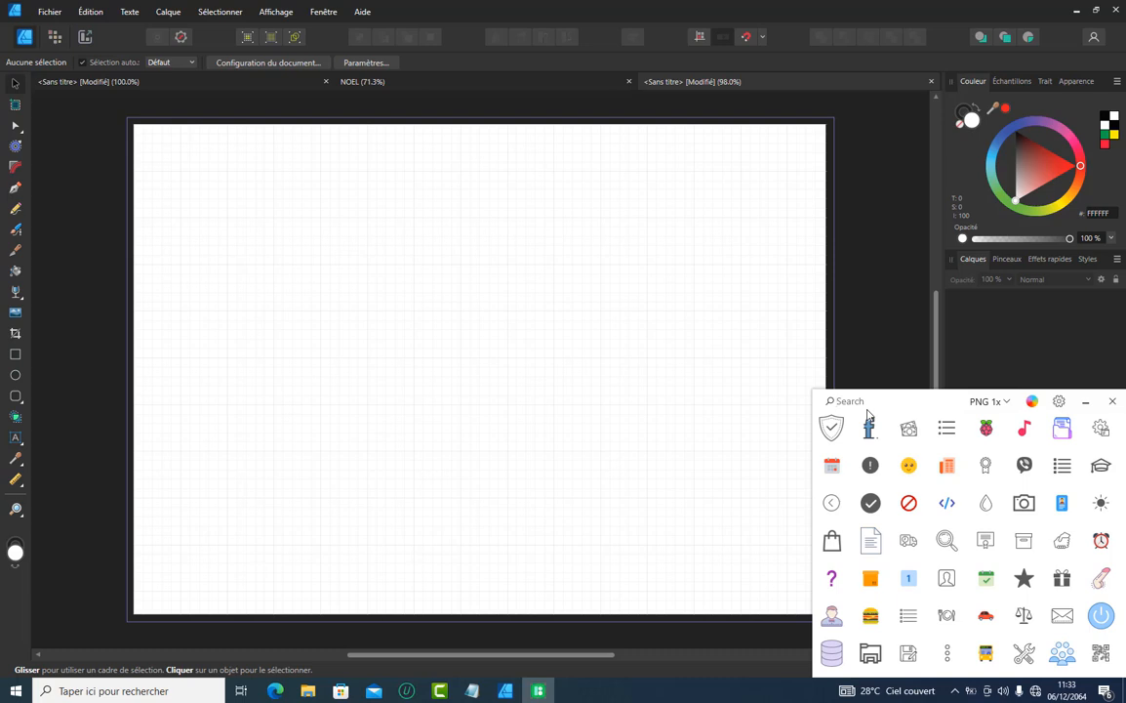
Search the icon library for "SPACE X" and look through the matching icons
{"action": "type", "text": "SPAC"}
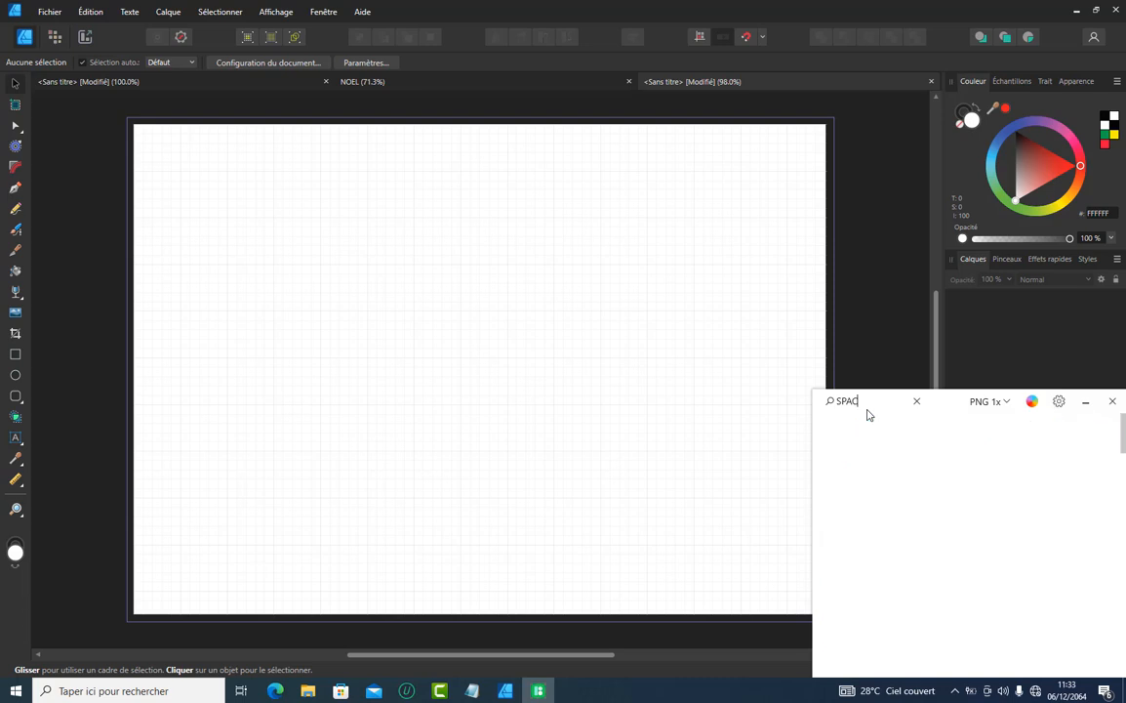
{"action": "type", "text": "E X"}
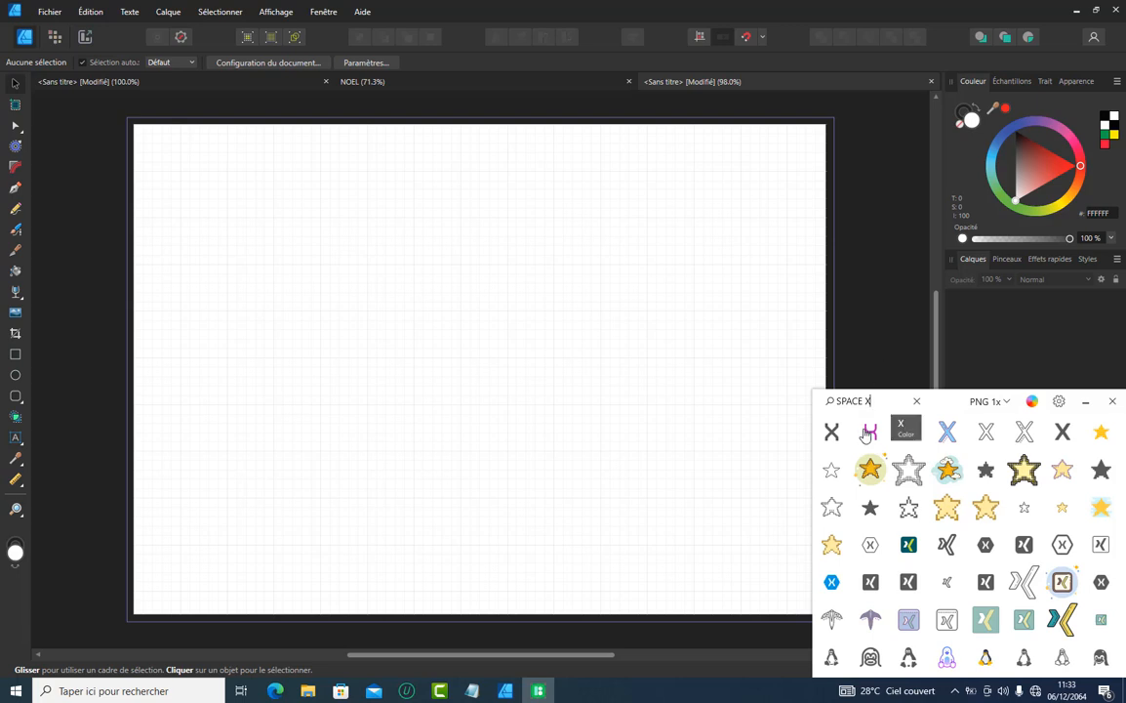
{"action": "scroll", "coordinate": [1064, 493], "scroll_direction": "down", "scroll_amount": 3}
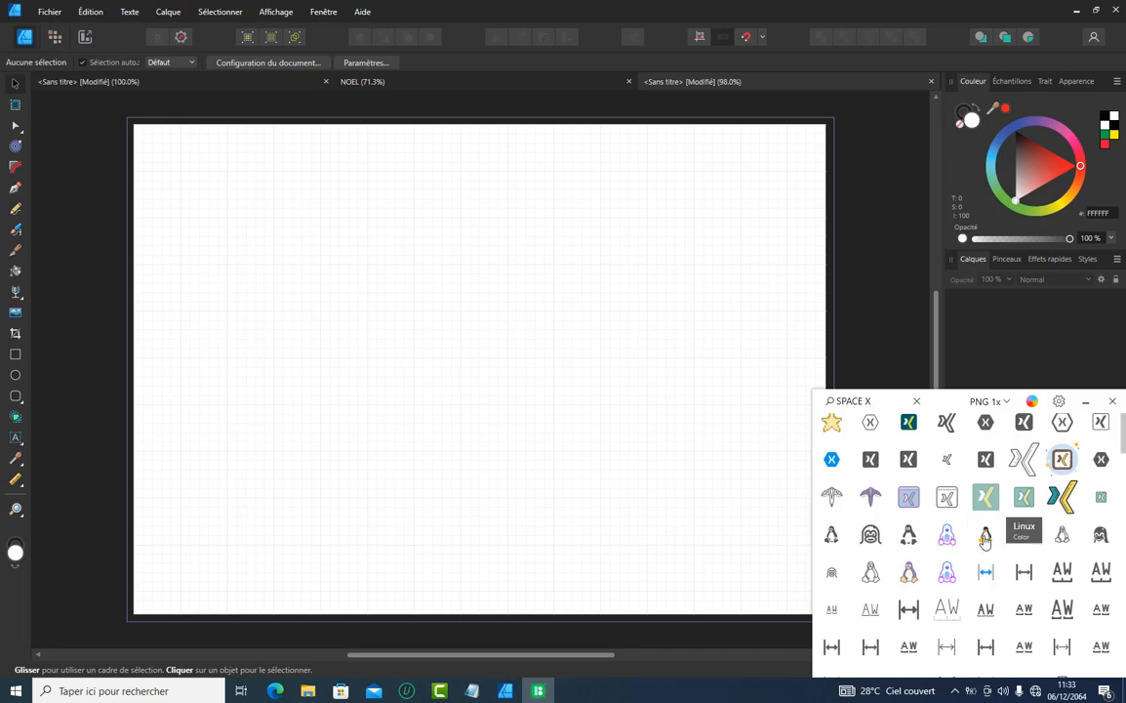
Replace the icon search term with "LINUX"
{"action": "key", "text": "BackSpace"}
{"action": "key", "text": "BackSpace"}
{"action": "key", "text": "BackSpace"}
{"action": "key", "text": "BackSpace"}
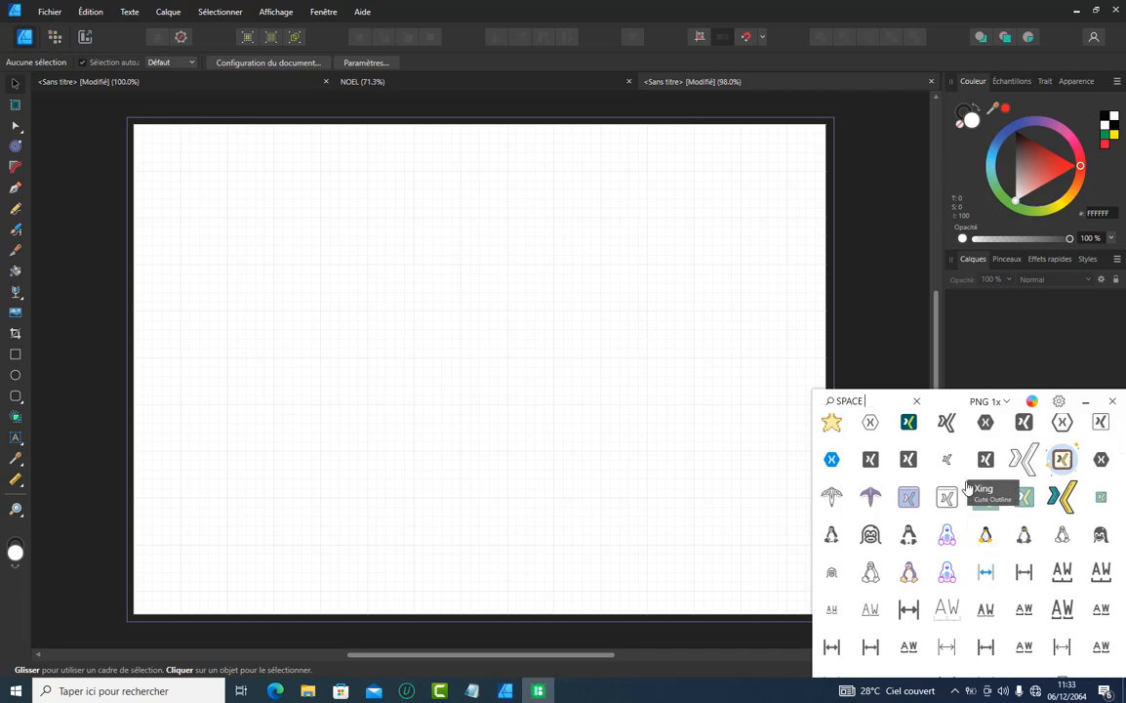
{"action": "key", "text": "BackSpace"}
{"action": "key", "text": "BackSpace"}
{"action": "key", "text": "BackSpace"}
{"action": "type", "text": "LI"}
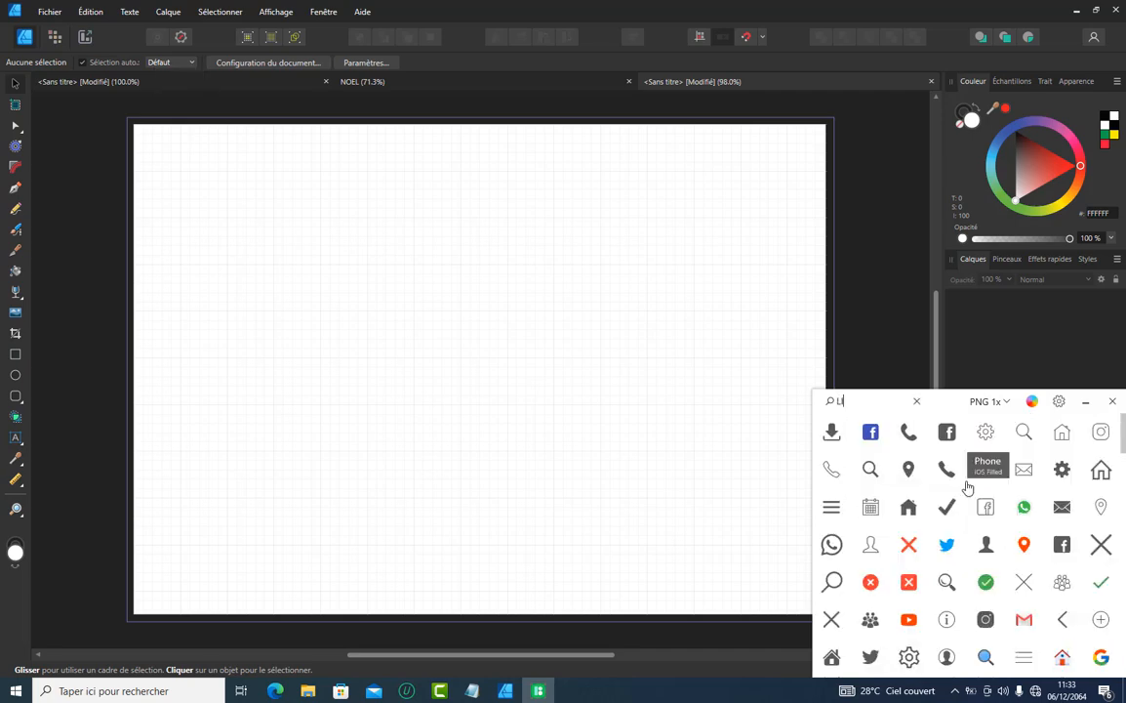
{"action": "type", "text": "NUX"}
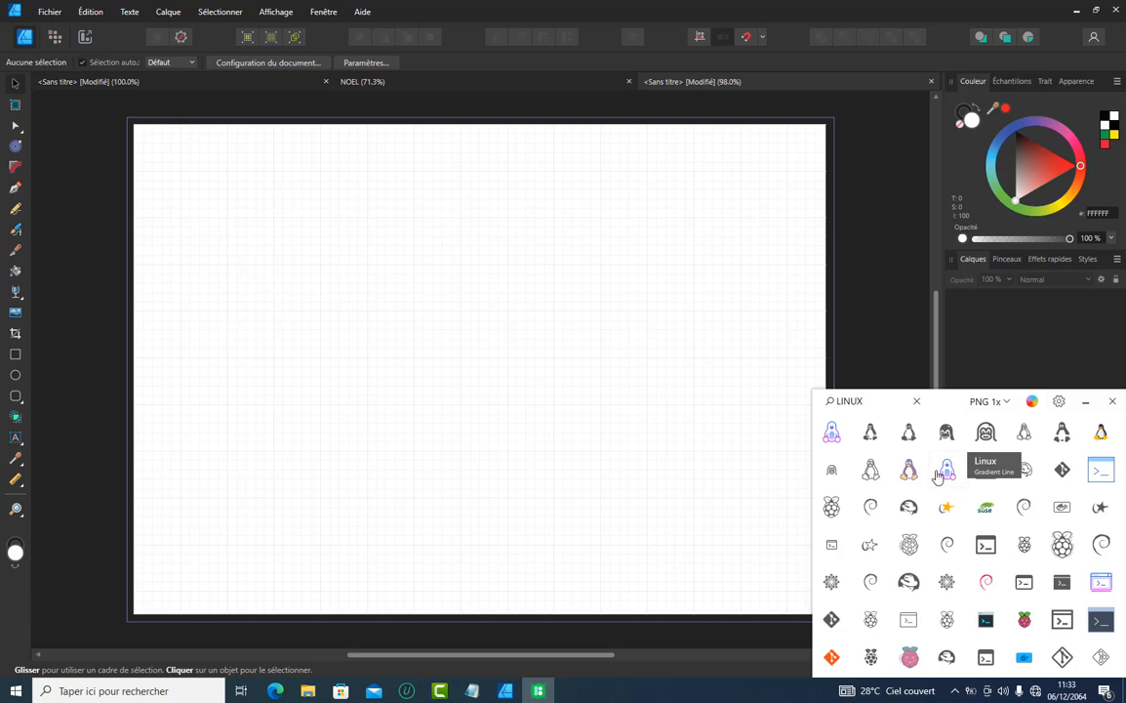
Search the icon library for "WINDOWS" instead
{"action": "key", "text": "BackSpace"}
{"action": "key", "text": "BackSpace"}
{"action": "key", "text": "BackSpace"}
{"action": "key", "text": "BackSpace"}
{"action": "key", "text": "BackSpace"}
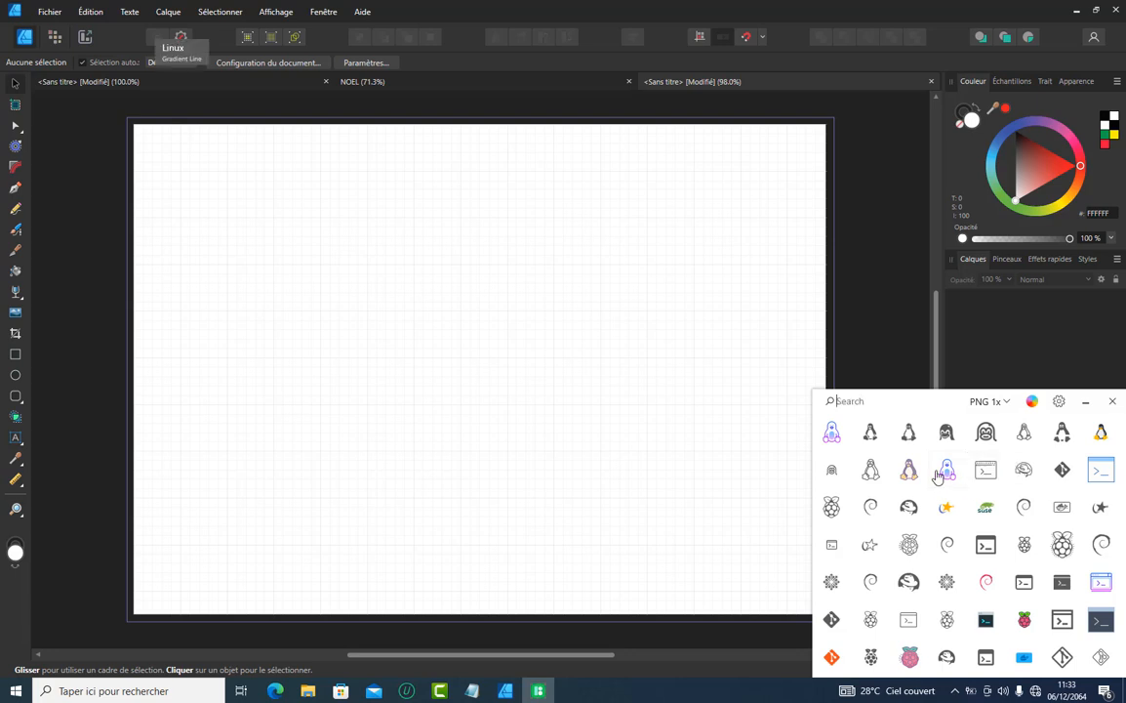
{"action": "type", "text": "WIND"}
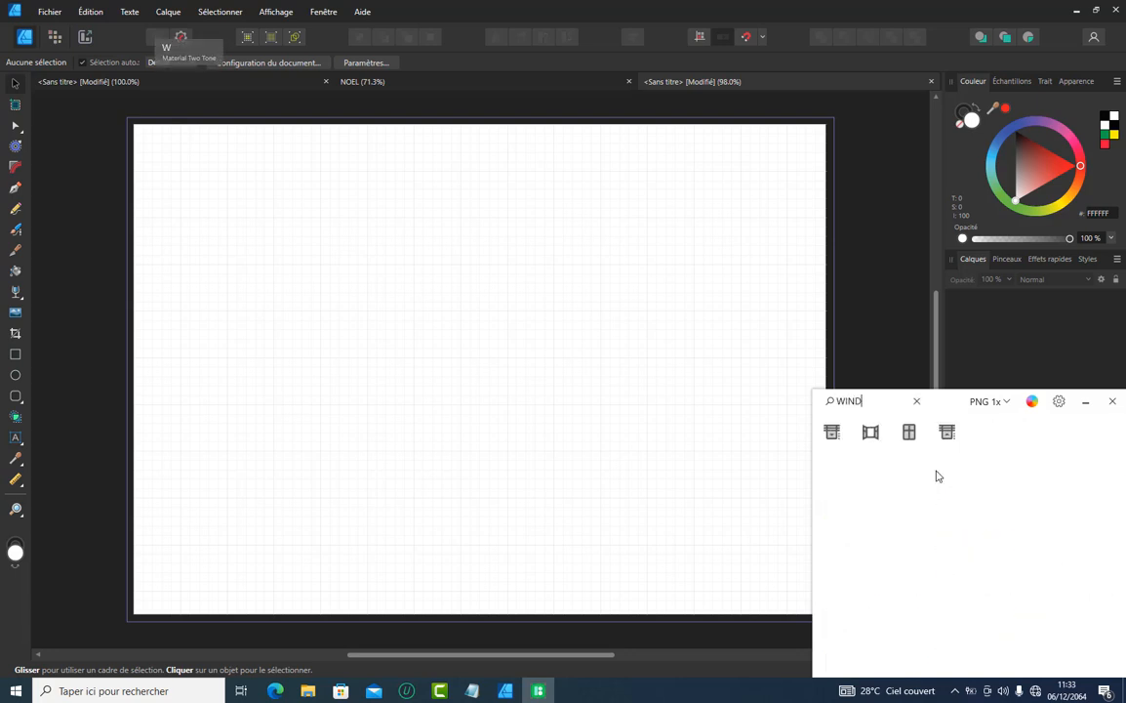
{"action": "type", "text": "OWS"}
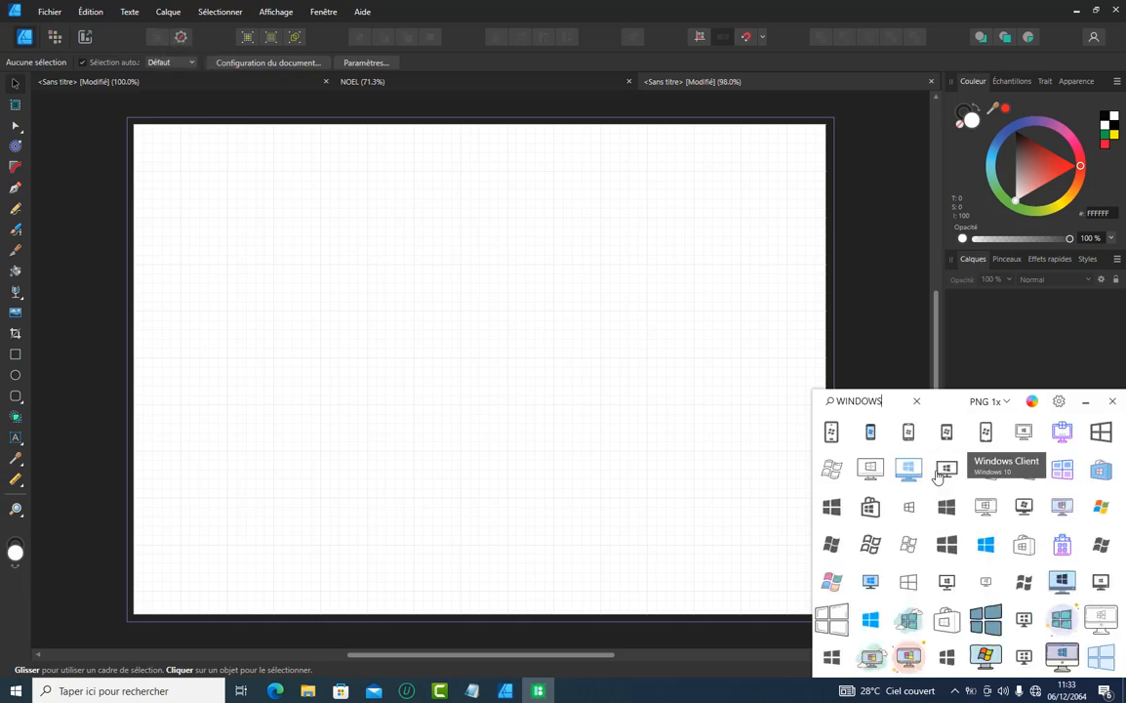
Search the icon library for "HOME", and clear the search term to return to all icons
{"action": "key", "text": "BackSpace"}
{"action": "key", "text": "BackSpace"}
{"action": "key", "text": "BackSpace"}
{"action": "key", "text": "BackSpace"}
{"action": "key", "text": "BackSpace"}
{"action": "key", "text": "BackSpace"}
{"action": "key", "text": "BackSpace"}
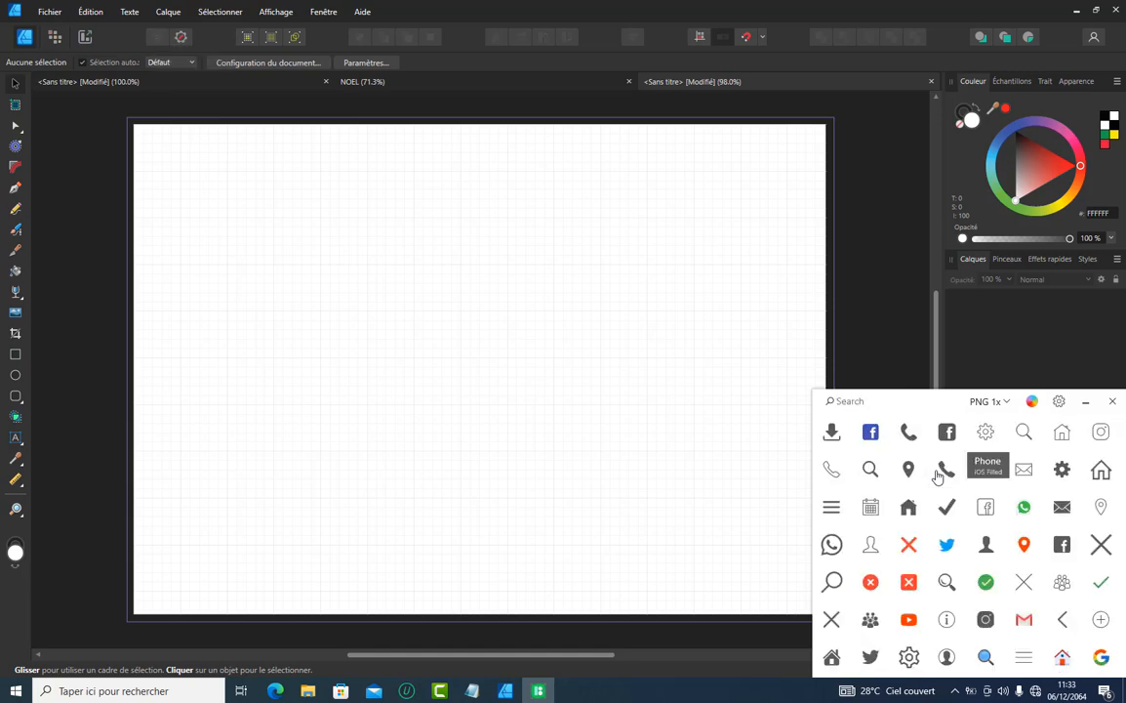
{"action": "type", "text": "HOME"}
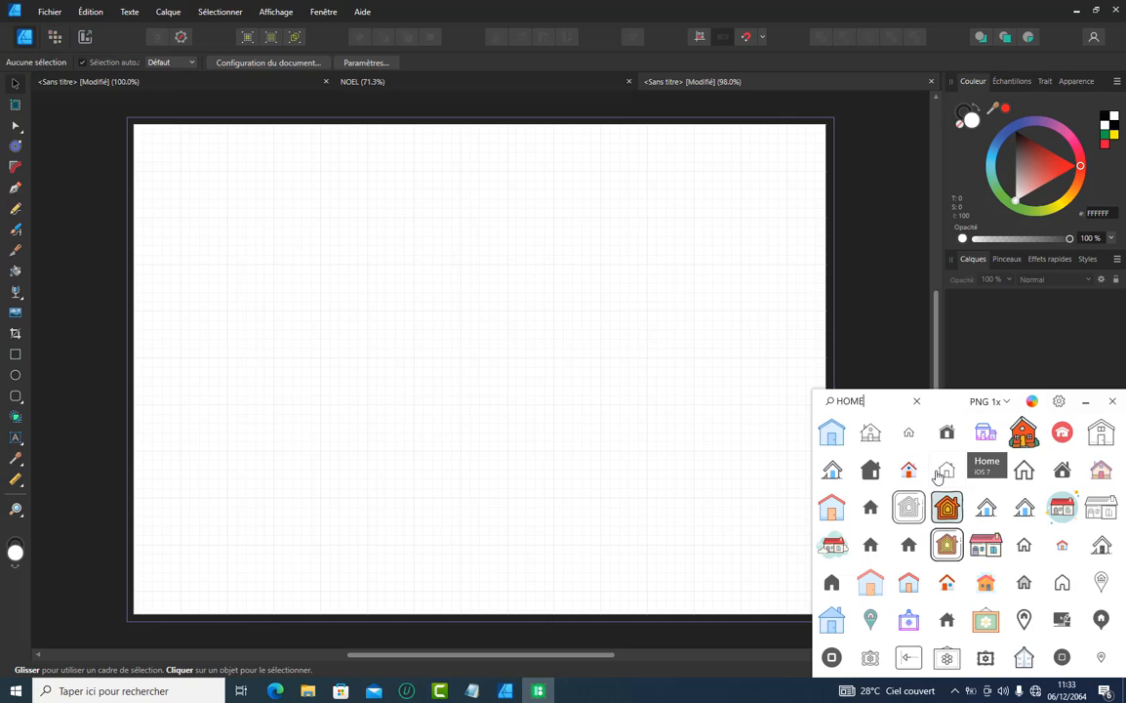
{"action": "key", "text": "BackSpace"}
{"action": "key", "text": "BackSpace"}
{"action": "key", "text": "BackSpace"}
{"action": "key", "text": "BackSpace"}
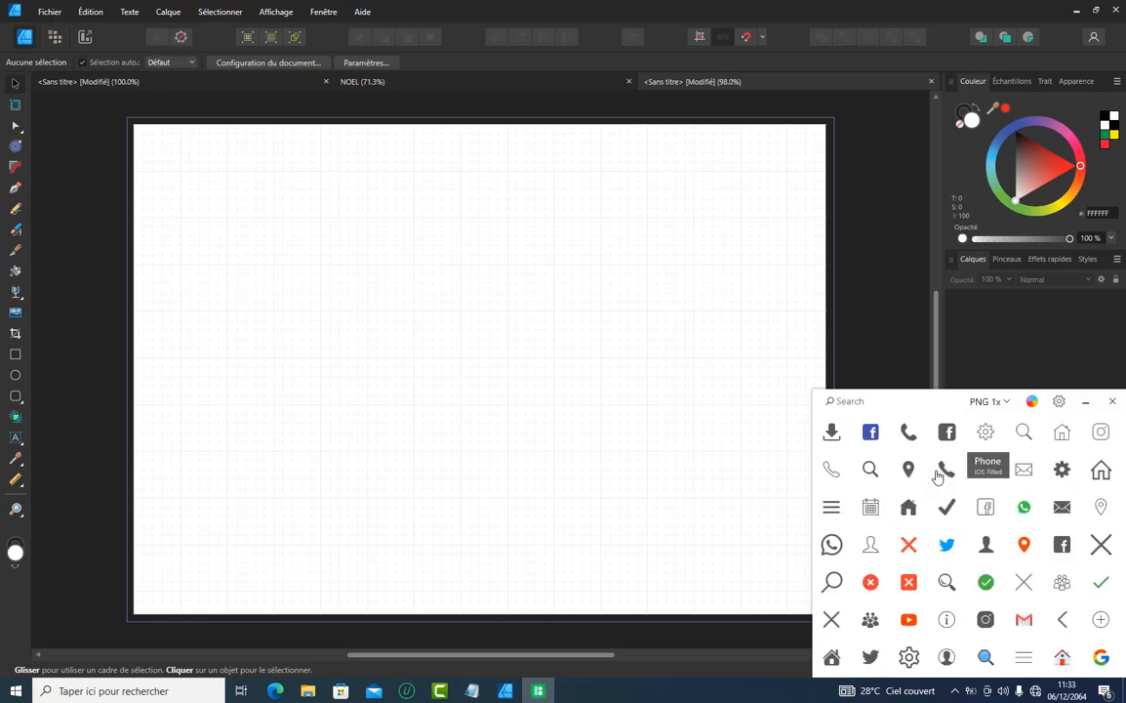
Set the icon format to PNG 8x and place the orange marker icon in the upper-left part of the page
{"action": "left_click", "coordinate": [1003, 402]}
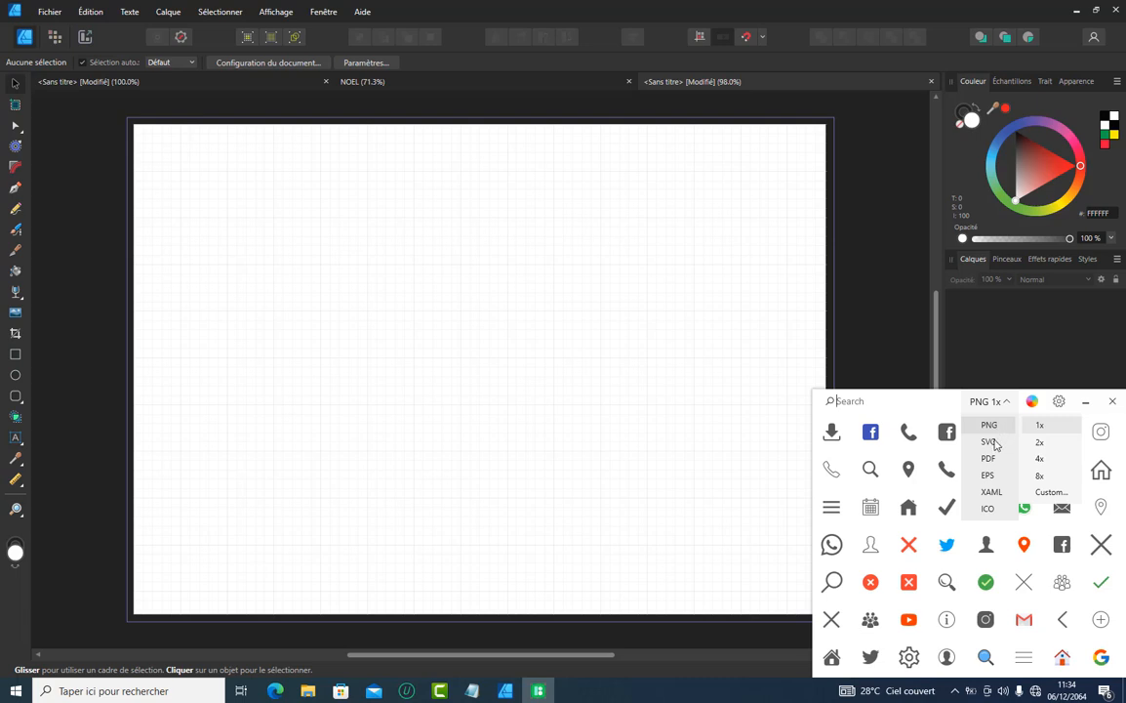
{"action": "left_click", "coordinate": [1041, 476]}
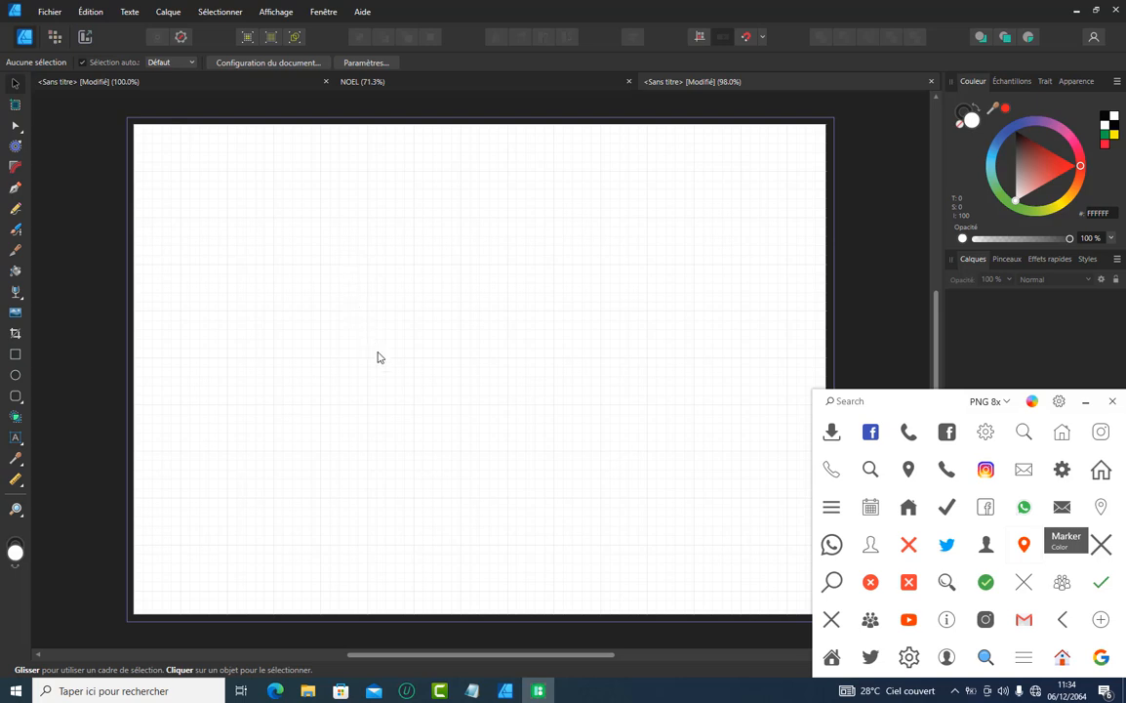
{"action": "left_click_drag", "start_coordinate": [379, 358], "coordinate": [392, 376]}
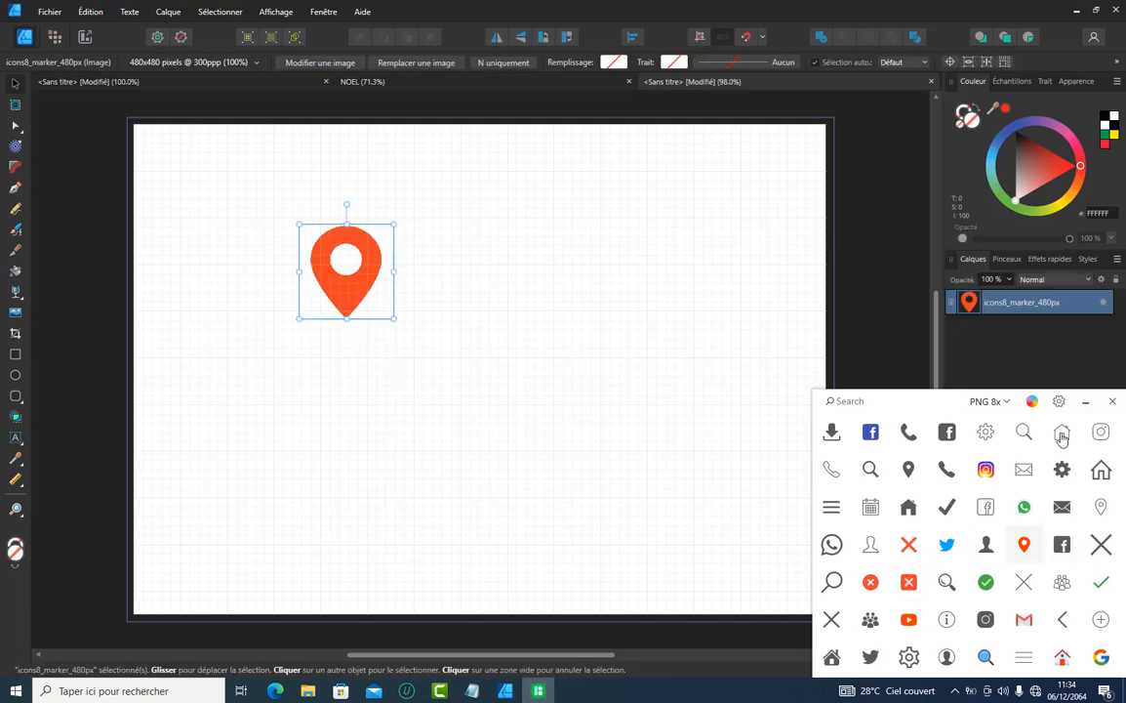
Set the icon size to PNG 1x, place a second marker icon beside the large one, and deselect it
{"action": "left_click", "coordinate": [1006, 402]}
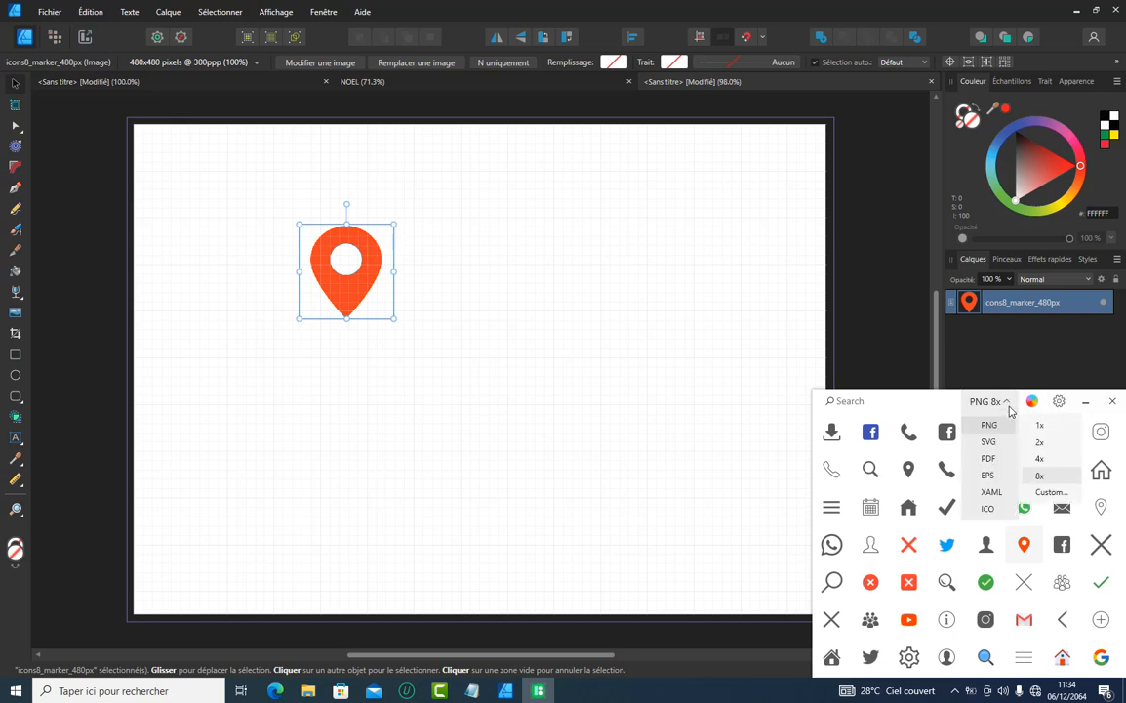
{"action": "left_click", "coordinate": [1041, 426]}
{"action": "mouse_move", "coordinate": [1020, 544]}
{"action": "left_mouse_down"}
{"action": "mouse_move", "coordinate": [583, 334]}
{"action": "mouse_move", "coordinate": [514, 271]}
{"action": "left_mouse_up"}
{"action": "left_click", "coordinate": [595, 349]}
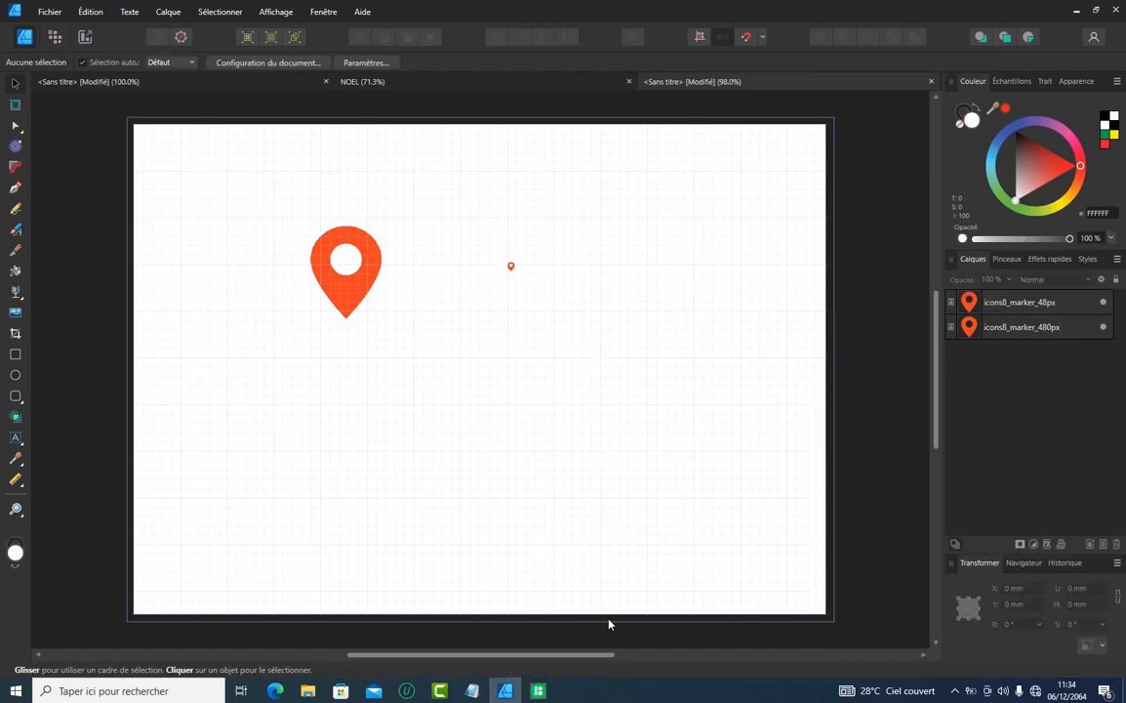
Set the icon format to SVG 1x, place the green WhatsApp icon below the small marker, and select it
{"action": "left_click", "coordinate": [537, 690]}
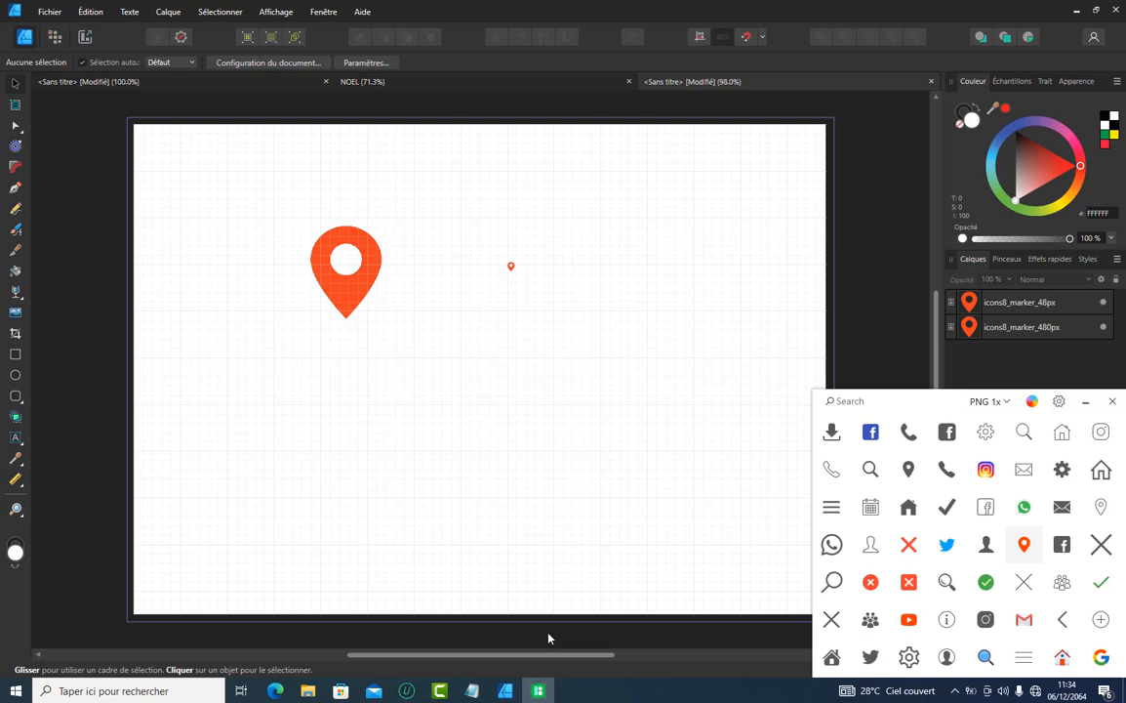
{"action": "left_click", "coordinate": [1007, 402]}
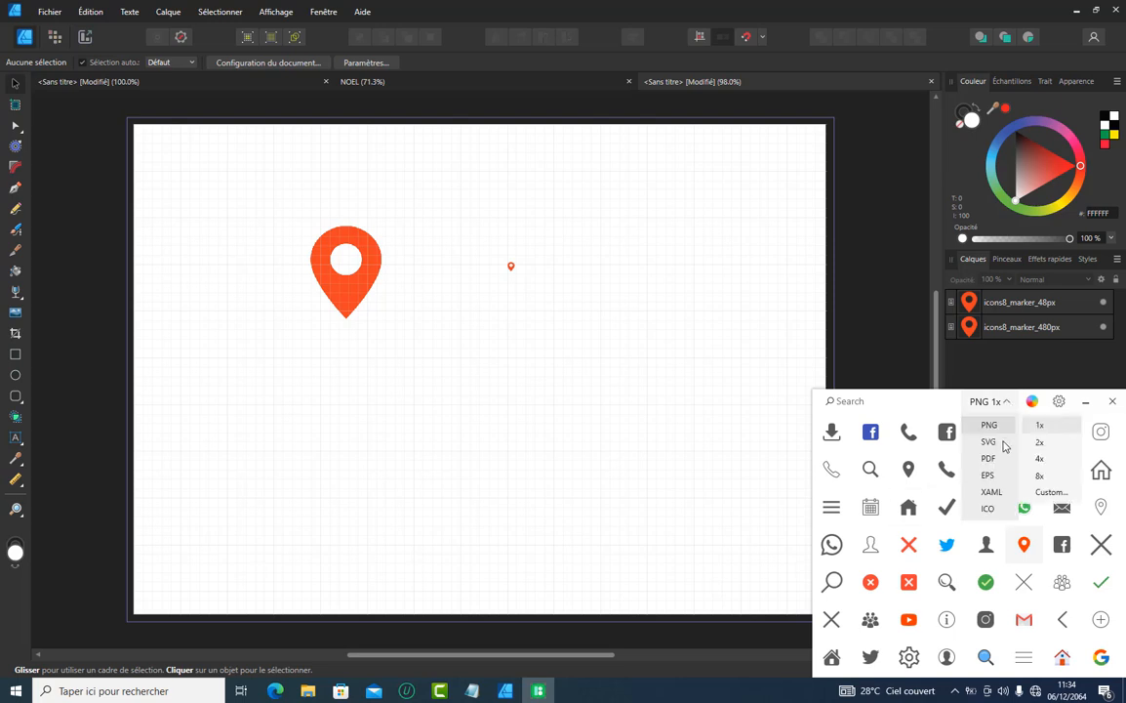
{"action": "left_click", "coordinate": [1005, 445]}
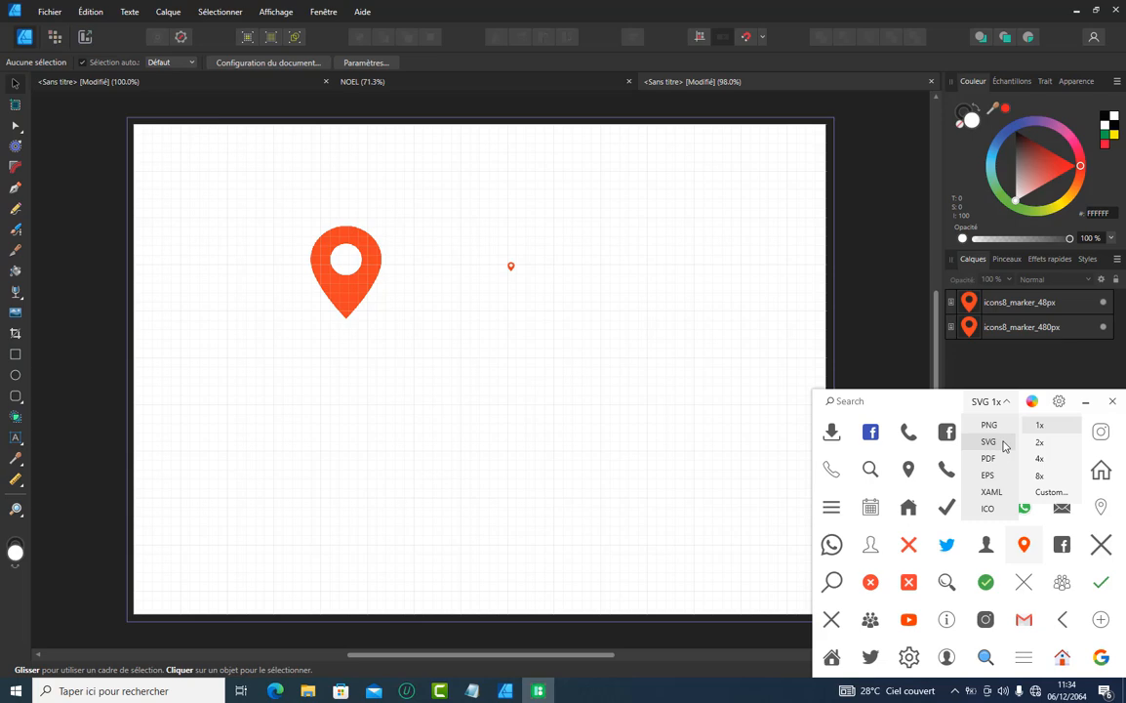
{"action": "left_click_drag", "start_coordinate": [1023, 512], "coordinate": [518, 376]}
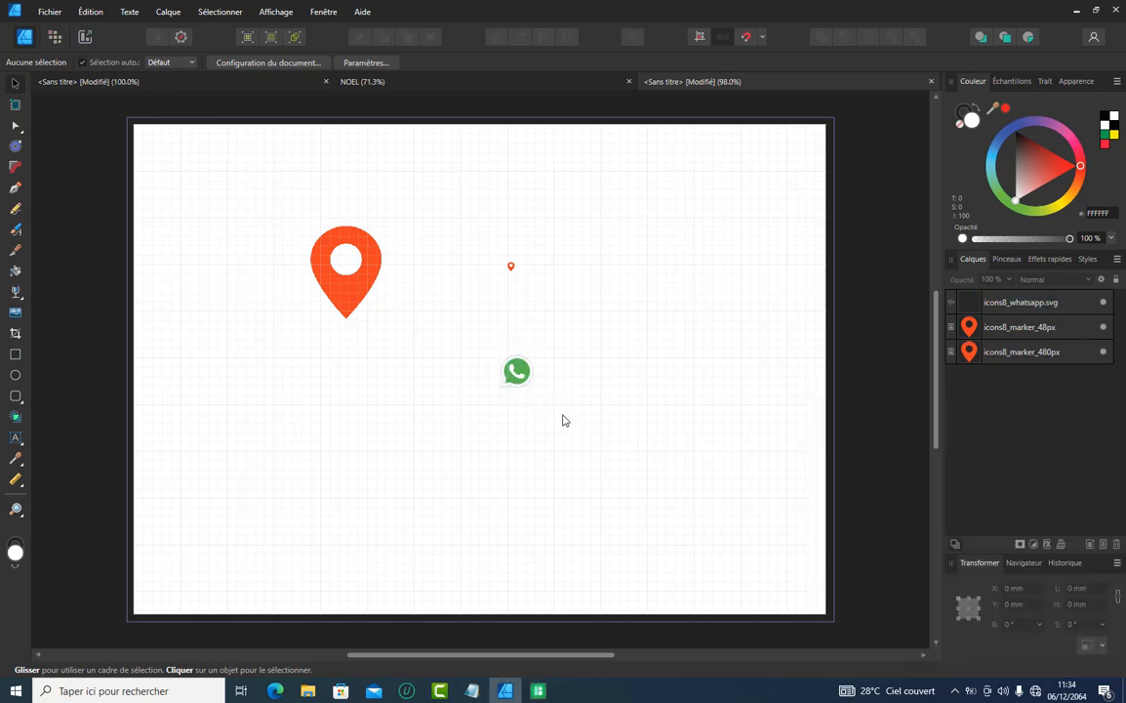
{"action": "left_click", "coordinate": [517, 376]}
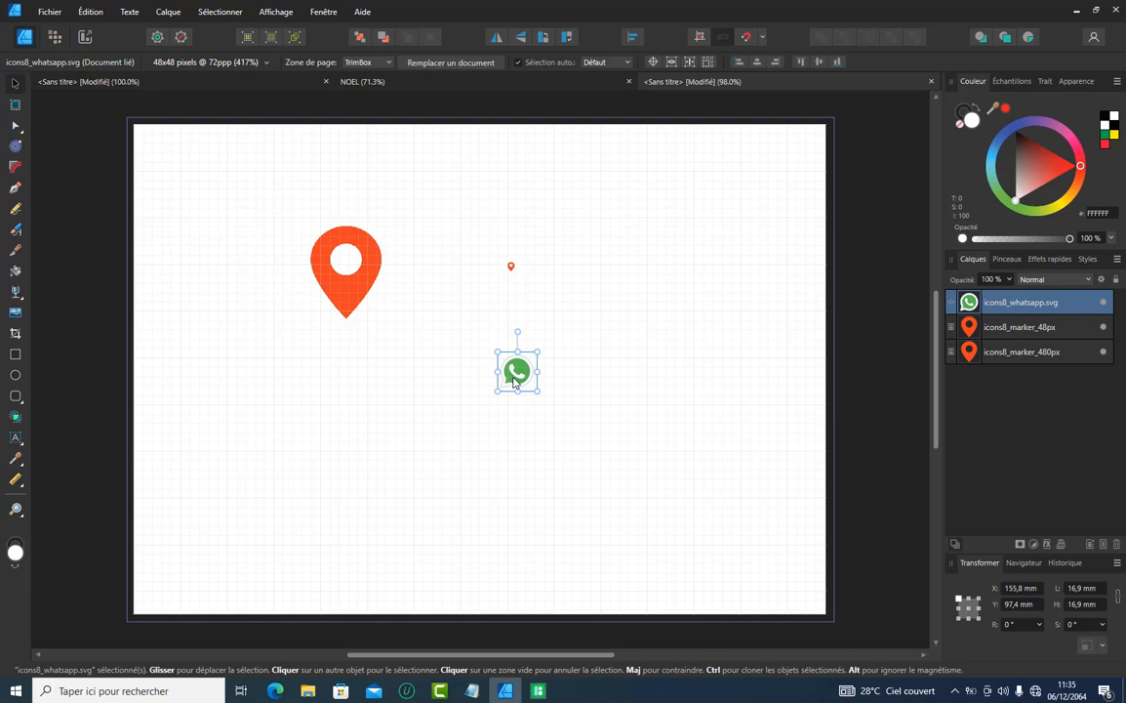
{"action": "left_click", "coordinate": [294, 38]}
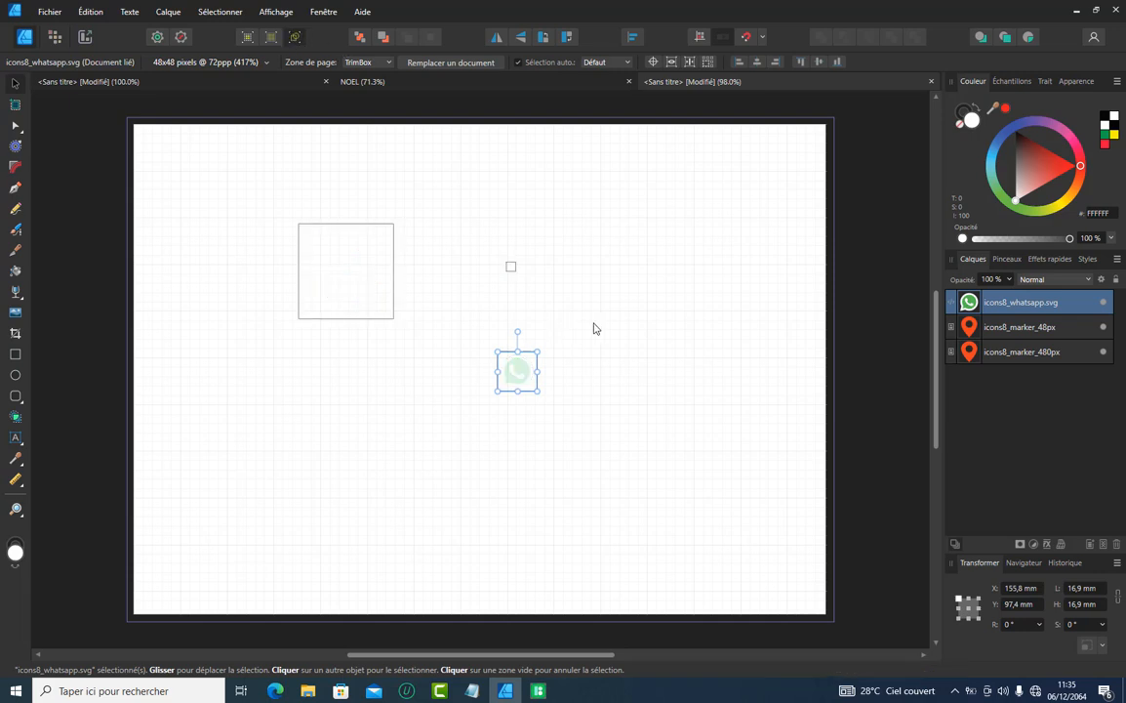
{"action": "left_click", "coordinate": [550, 354]}
{"action": "left_click", "coordinate": [517, 369]}
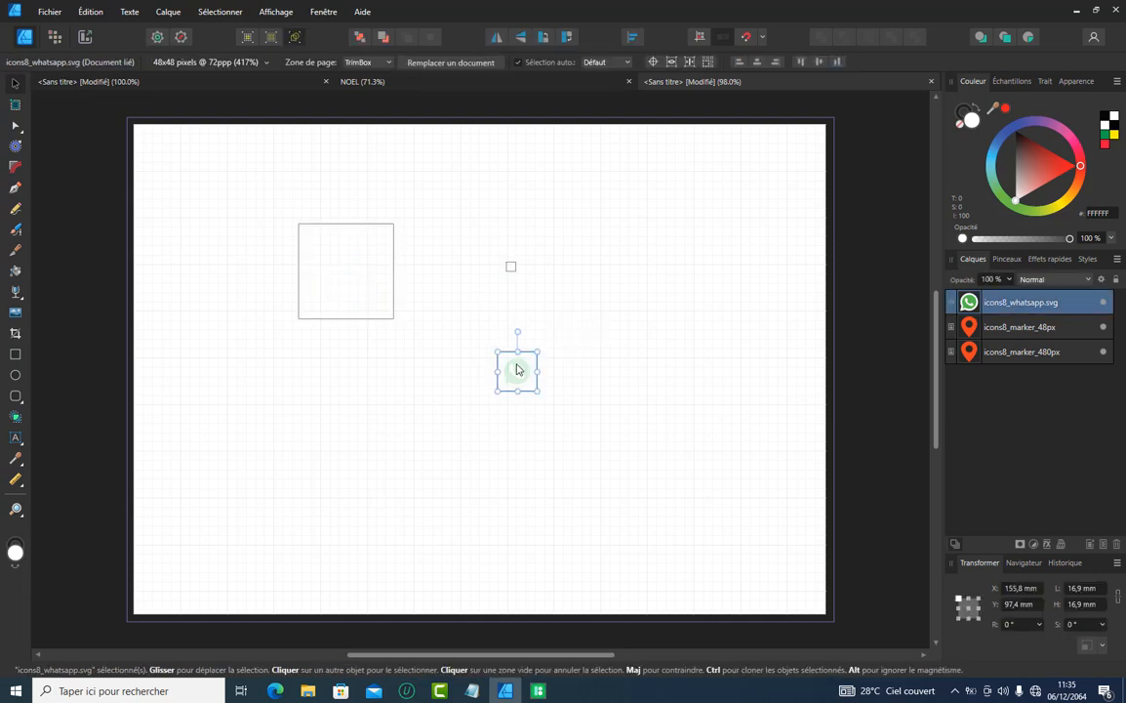
{"action": "left_click", "coordinate": [272, 37]}
{"action": "left_click", "coordinate": [577, 365]}
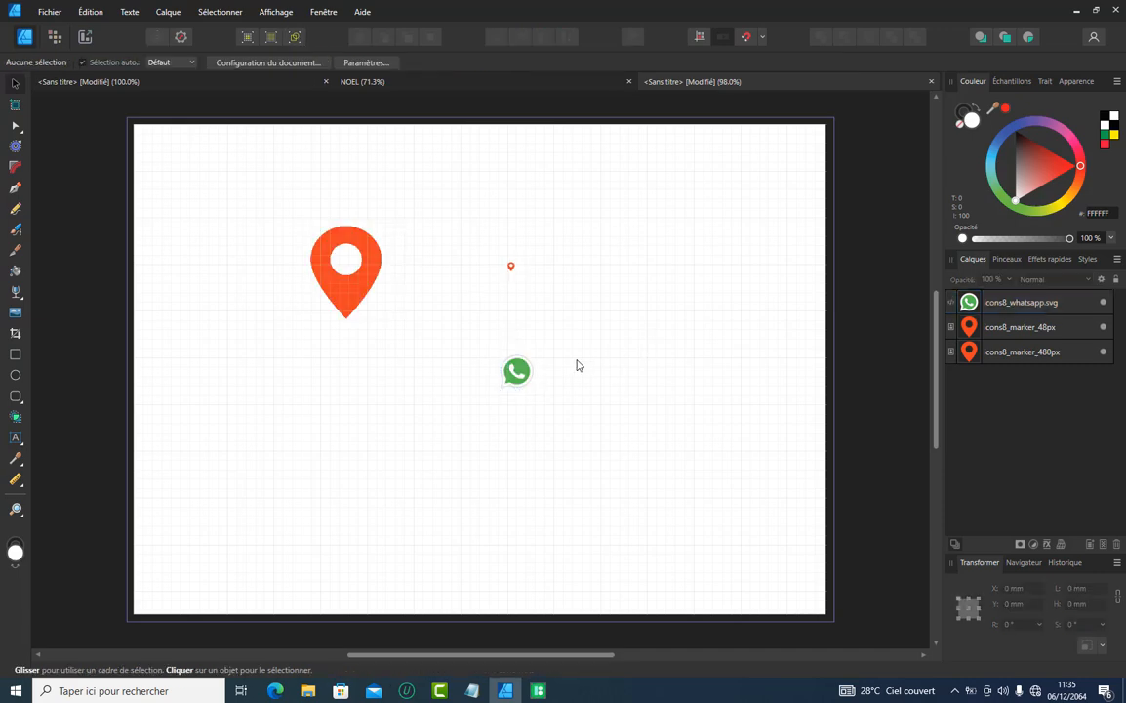
Enlarge the WhatsApp icon to about 99.5 mm square and enlarge the larger marker icon, and arrange the two side by side
{"action": "left_click", "coordinate": [515, 372]}
{"action": "left_click_drag", "start_coordinate": [534, 354], "coordinate": [756, 190]}
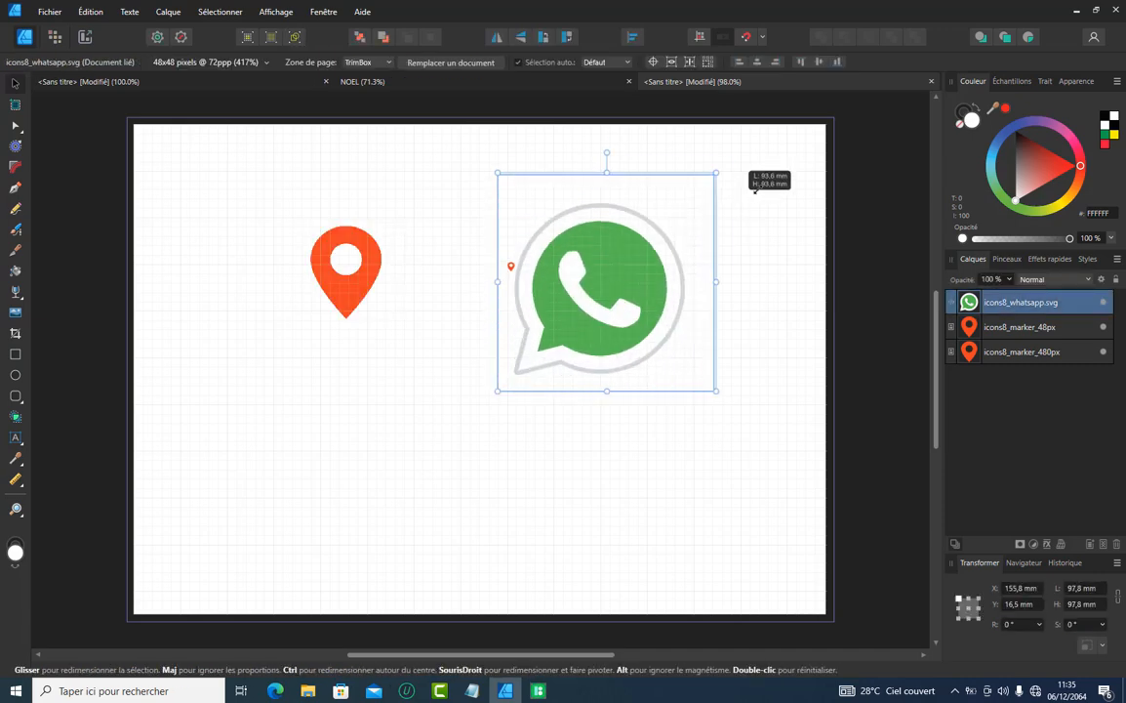
{"action": "left_click", "coordinate": [373, 294]}
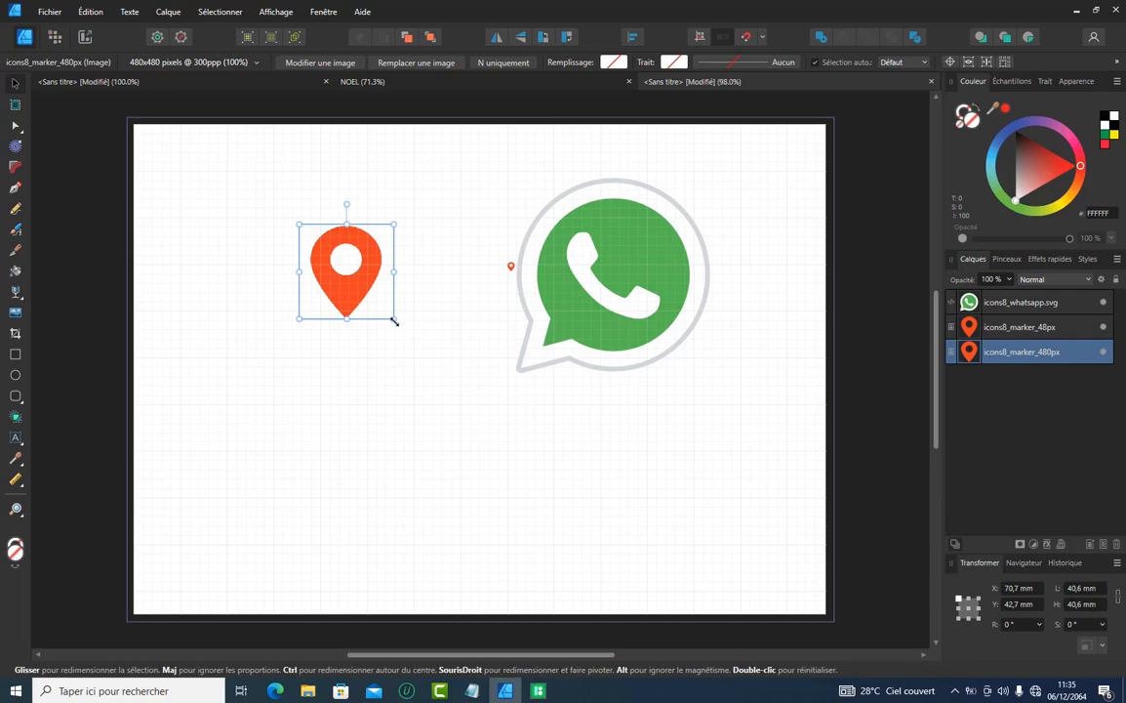
{"action": "left_click_drag", "start_coordinate": [394, 321], "coordinate": [621, 472]}
{"action": "mouse_move", "coordinate": [440, 370]}
{"action": "left_mouse_down"}
{"action": "mouse_move", "coordinate": [329, 297]}
{"action": "mouse_move", "coordinate": [347, 334]}
{"action": "left_mouse_up"}
{"action": "left_click_drag", "start_coordinate": [601, 265], "coordinate": [612, 307]}
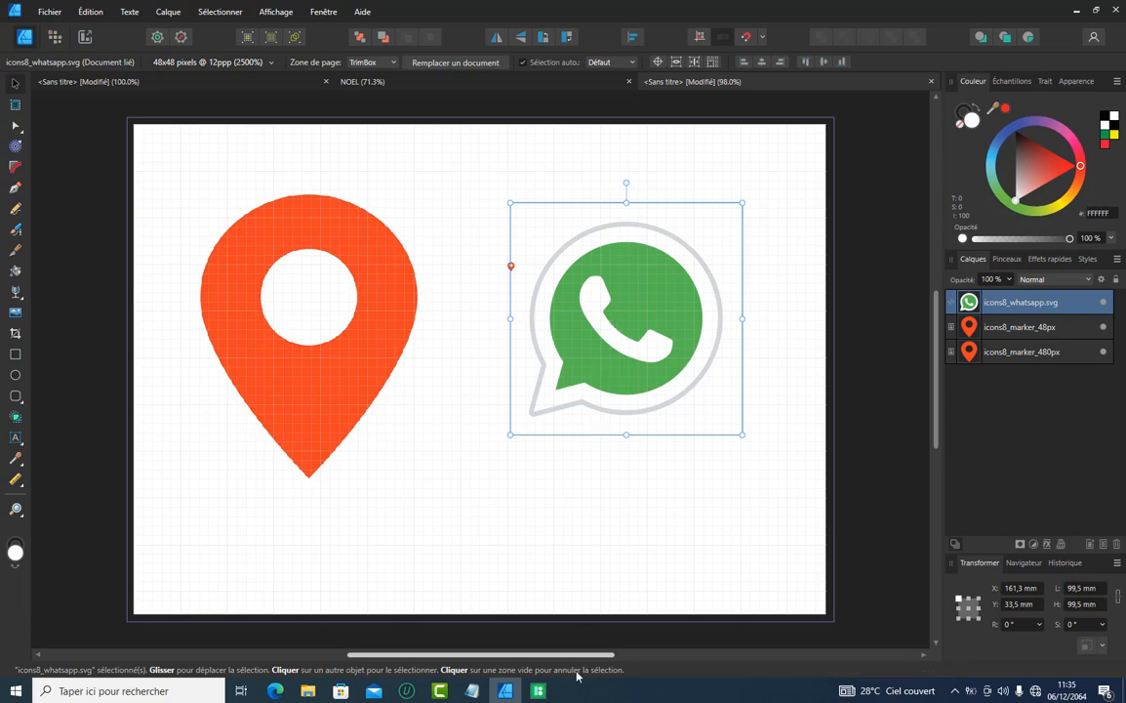
Switch to Pichon, and view the available icon formats and sizes without changing the SVG 1x setting
{"action": "mouse_move", "coordinate": [539, 692]}
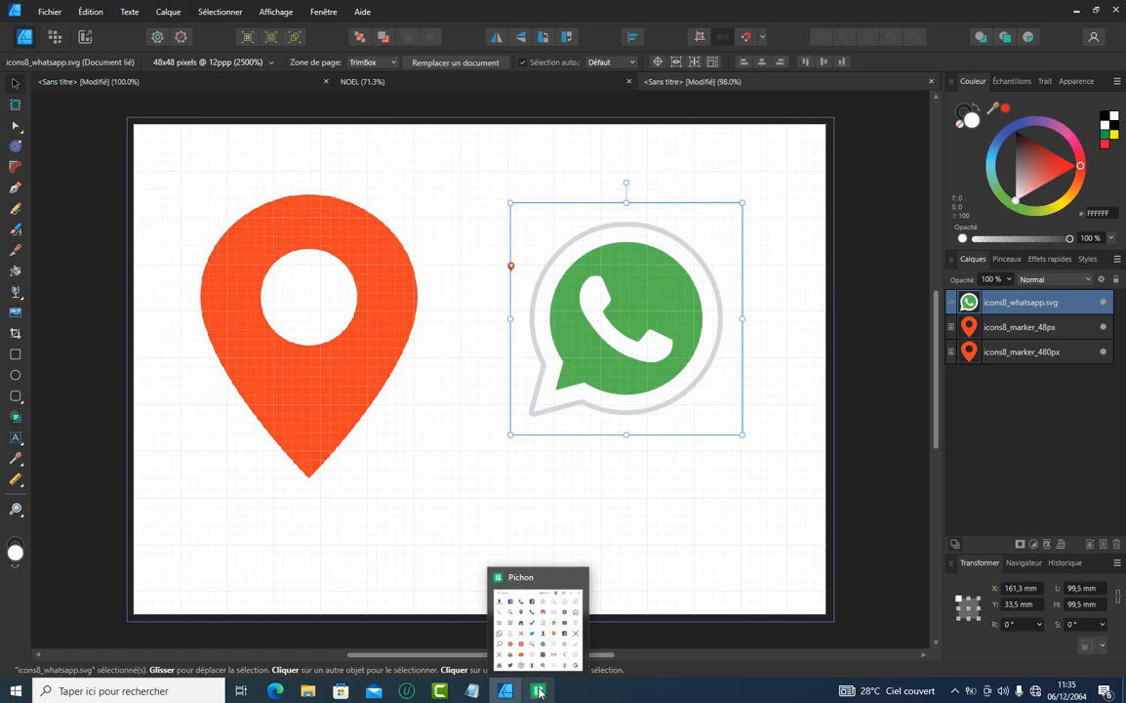
{"action": "left_click", "coordinate": [537, 624]}
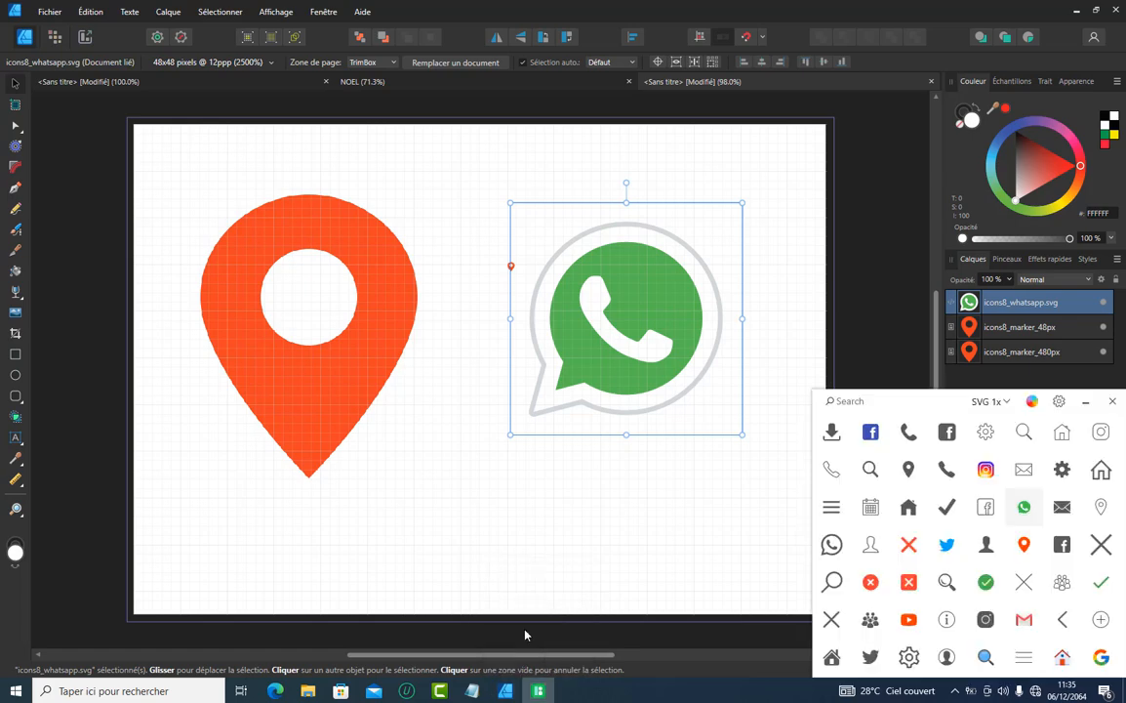
{"action": "left_click", "coordinate": [991, 401]}
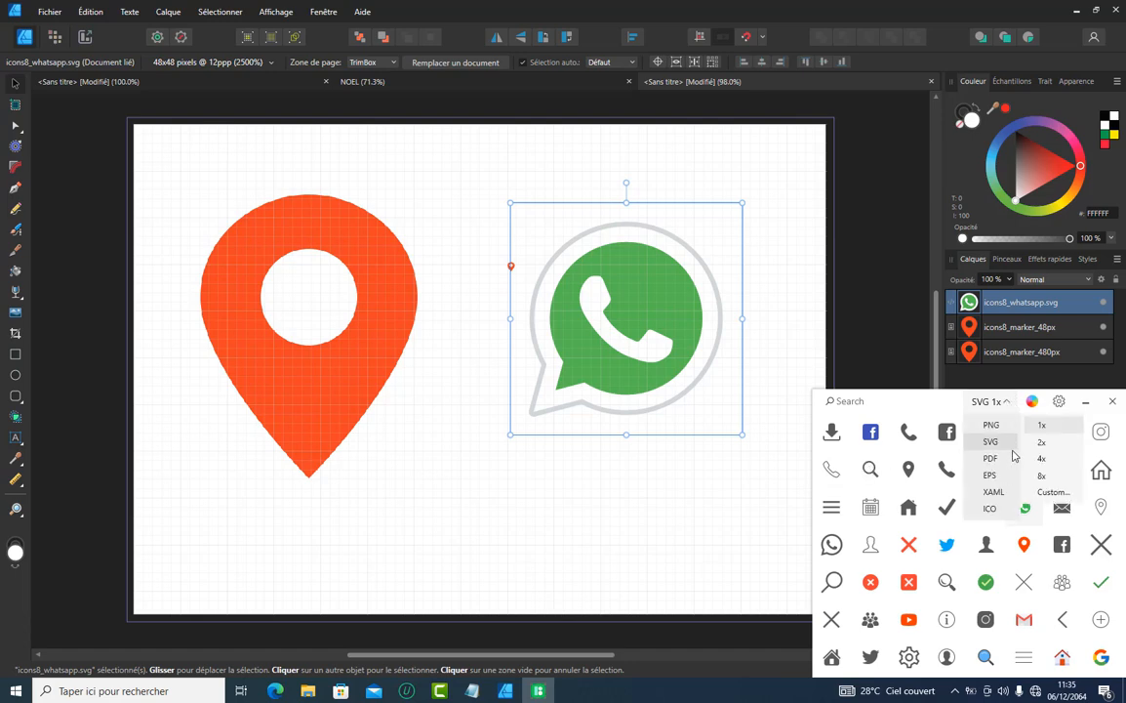
{"action": "left_click", "coordinate": [1033, 401]}
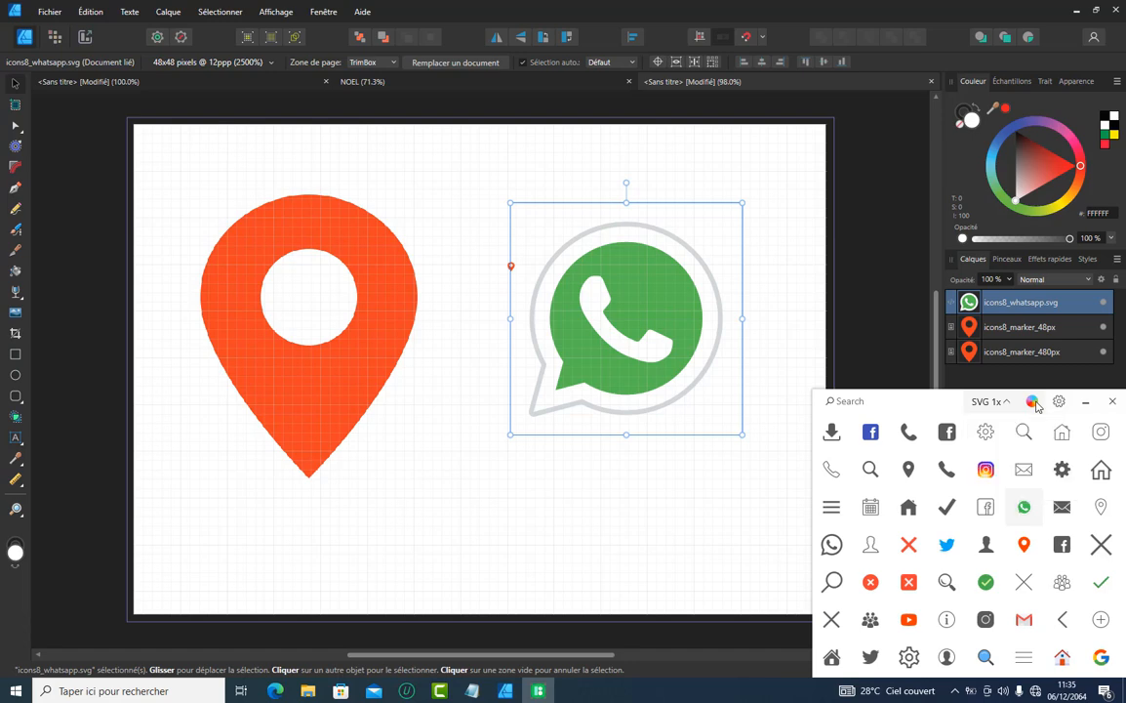
Recolour the library icons white (#FFFFFF), and try a green hue in the colour picker
{"action": "left_click", "coordinate": [1032, 401]}
{"action": "mouse_move", "coordinate": [1042, 456]}
{"action": "left_mouse_down"}
{"action": "mouse_move", "coordinate": [1074, 459]}
{"action": "mouse_move", "coordinate": [1124, 538]}
{"action": "mouse_move", "coordinate": [1109, 515]}
{"action": "mouse_move", "coordinate": [1118, 522]}
{"action": "mouse_move", "coordinate": [966, 446]}
{"action": "mouse_move", "coordinate": [942, 394]}
{"action": "mouse_move", "coordinate": [921, 410]}
{"action": "mouse_move", "coordinate": [984, 416]}
{"action": "left_mouse_up"}
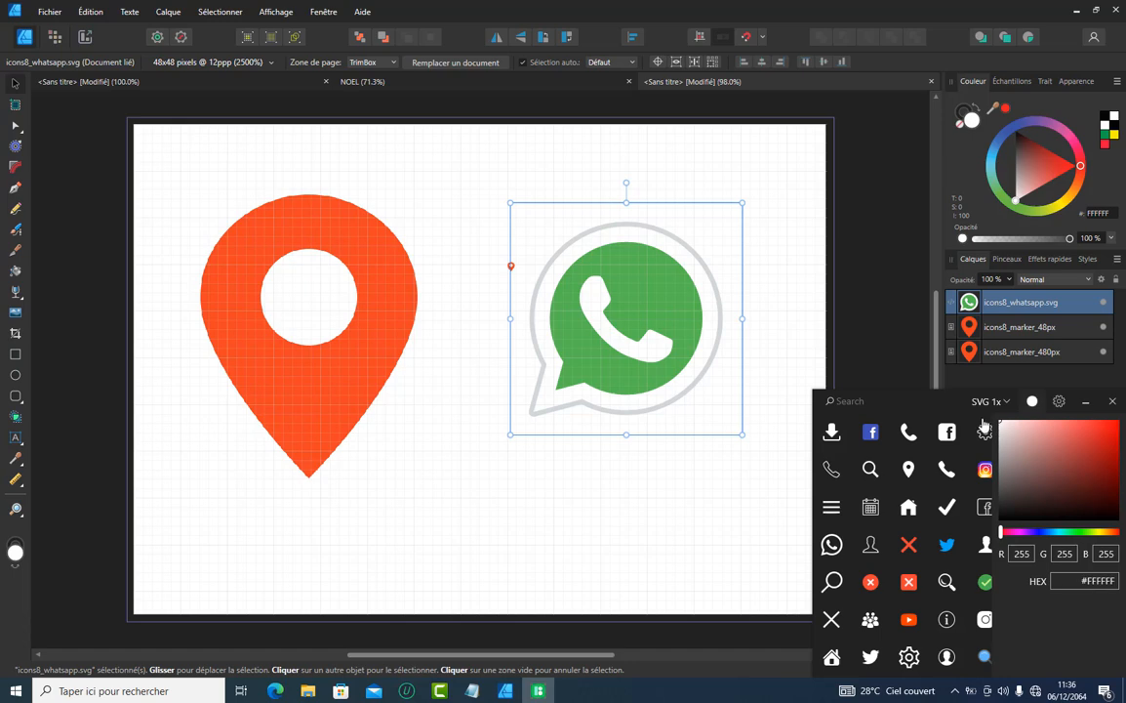
{"action": "left_click", "coordinate": [1078, 532]}
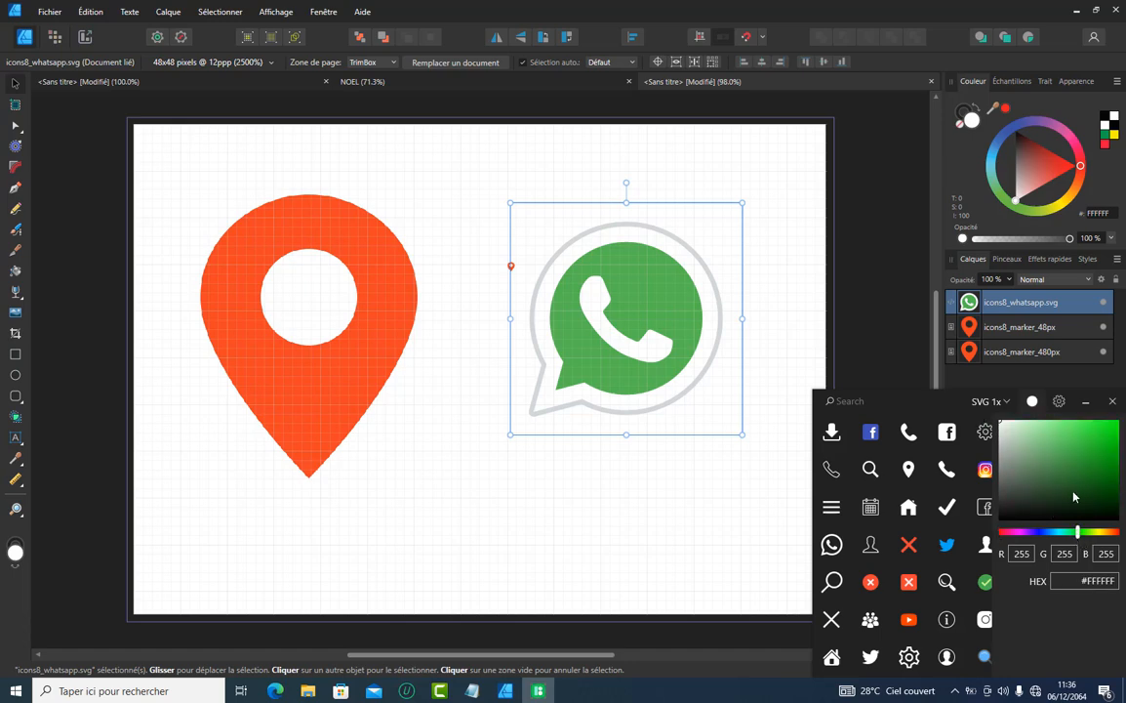
{"action": "left_click", "coordinate": [1082, 467]}
{"action": "mouse_move", "coordinate": [1082, 462]}
{"action": "left_mouse_down"}
{"action": "mouse_move", "coordinate": [1096, 437]}
{"action": "mouse_move", "coordinate": [993, 436]}
{"action": "mouse_move", "coordinate": [942, 390]}
{"action": "left_mouse_up"}
Turn off Dark Mode in Pichon's general settings, and view the account and updates settings
{"action": "left_click", "coordinate": [1058, 402]}
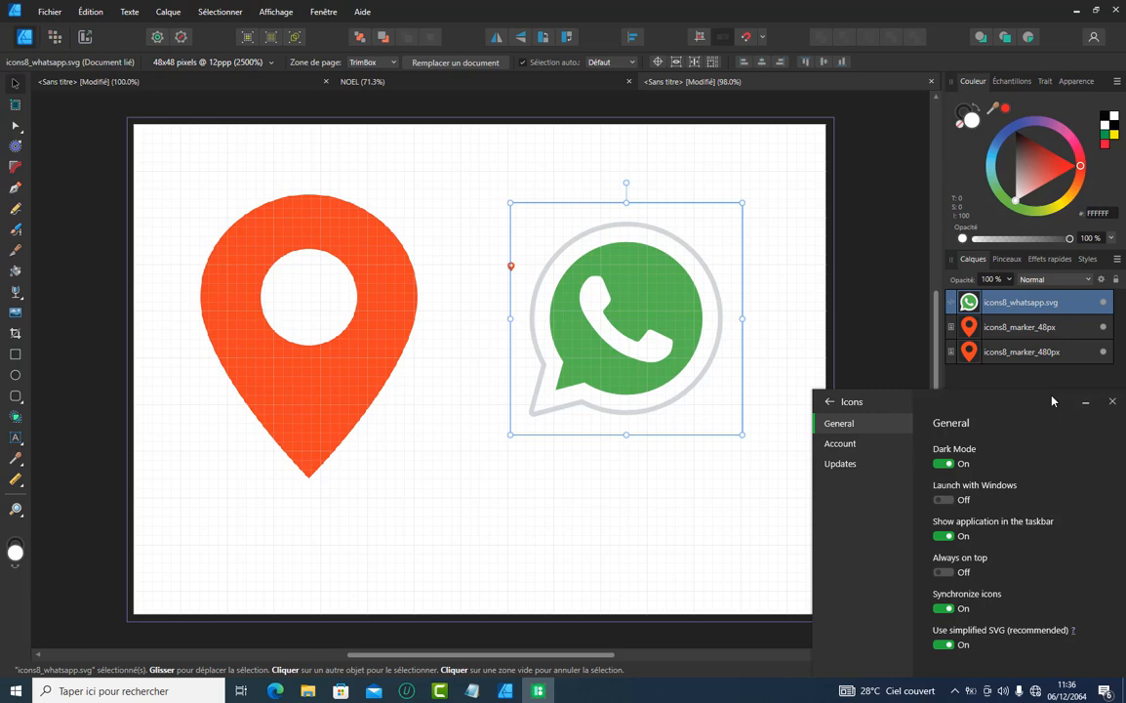
{"action": "left_click", "coordinate": [943, 464]}
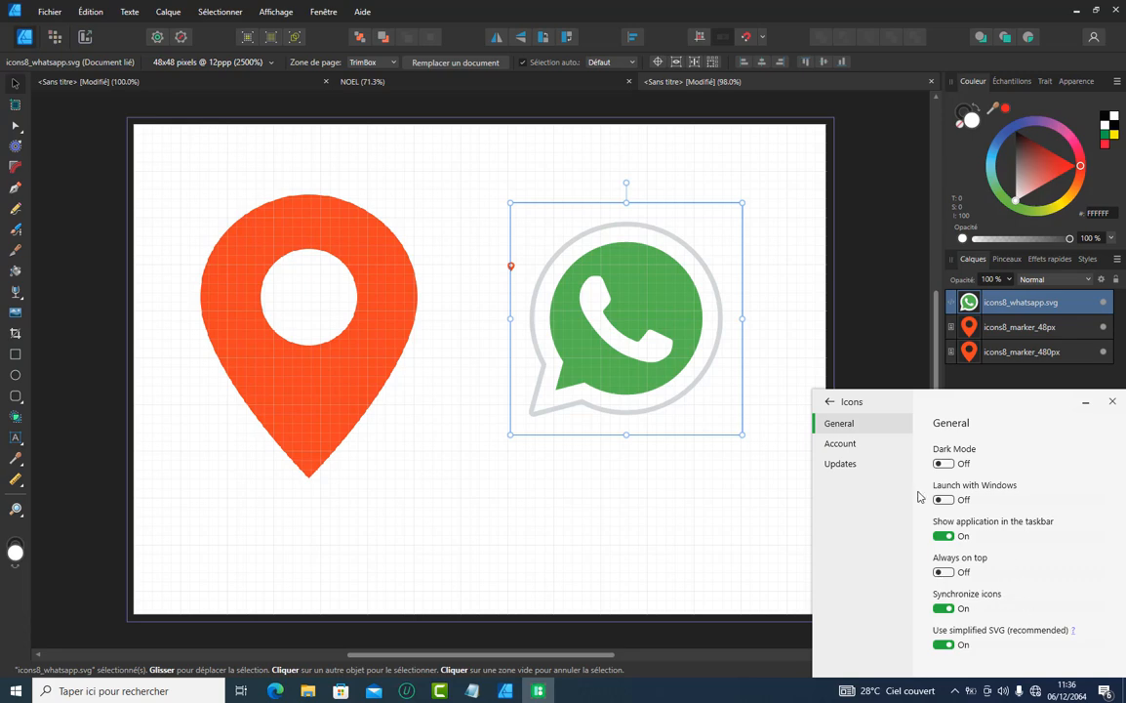
{"action": "left_click", "coordinate": [845, 448]}
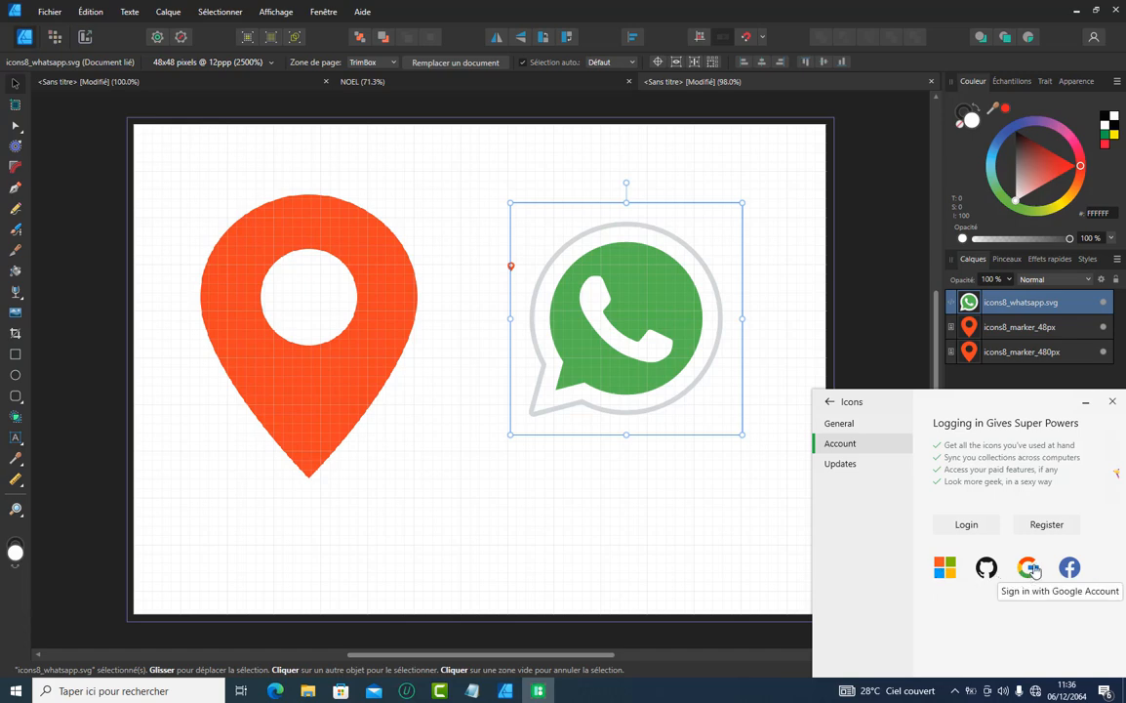
{"action": "left_click", "coordinate": [851, 473]}
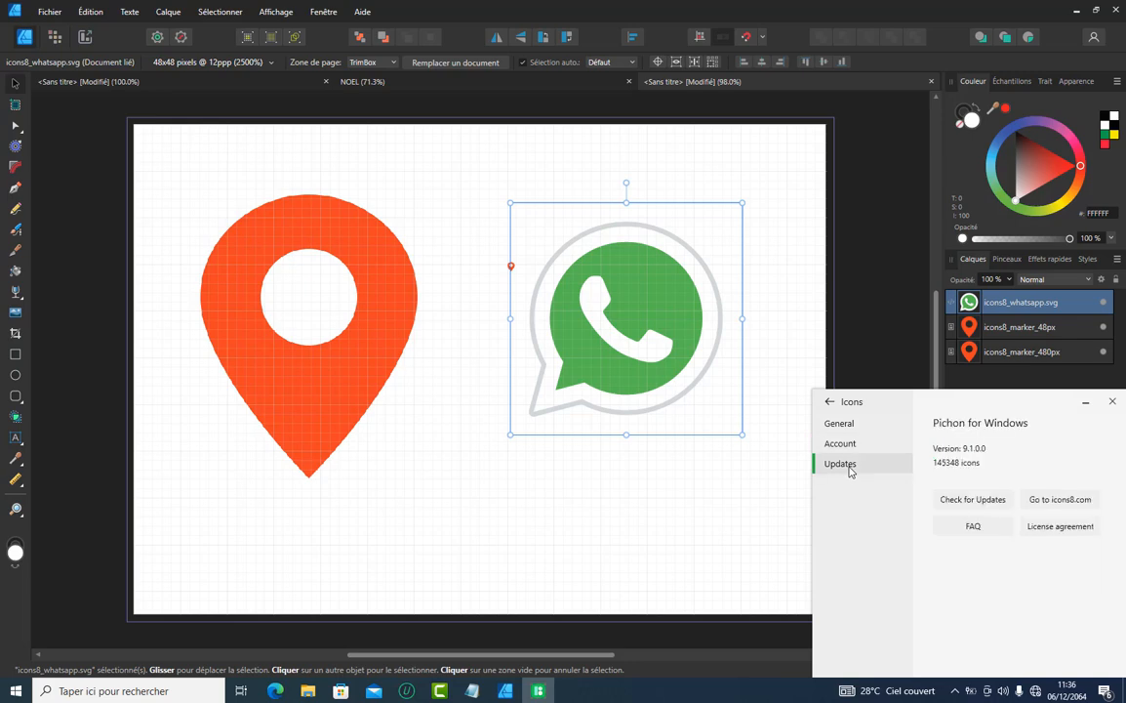
Move the Pichon window aside and minimise it, and delete all the icons from the Affinity Designer page
{"action": "left_click_drag", "start_coordinate": [940, 401], "coordinate": [772, 397]}
{"action": "left_click", "coordinate": [918, 400]}
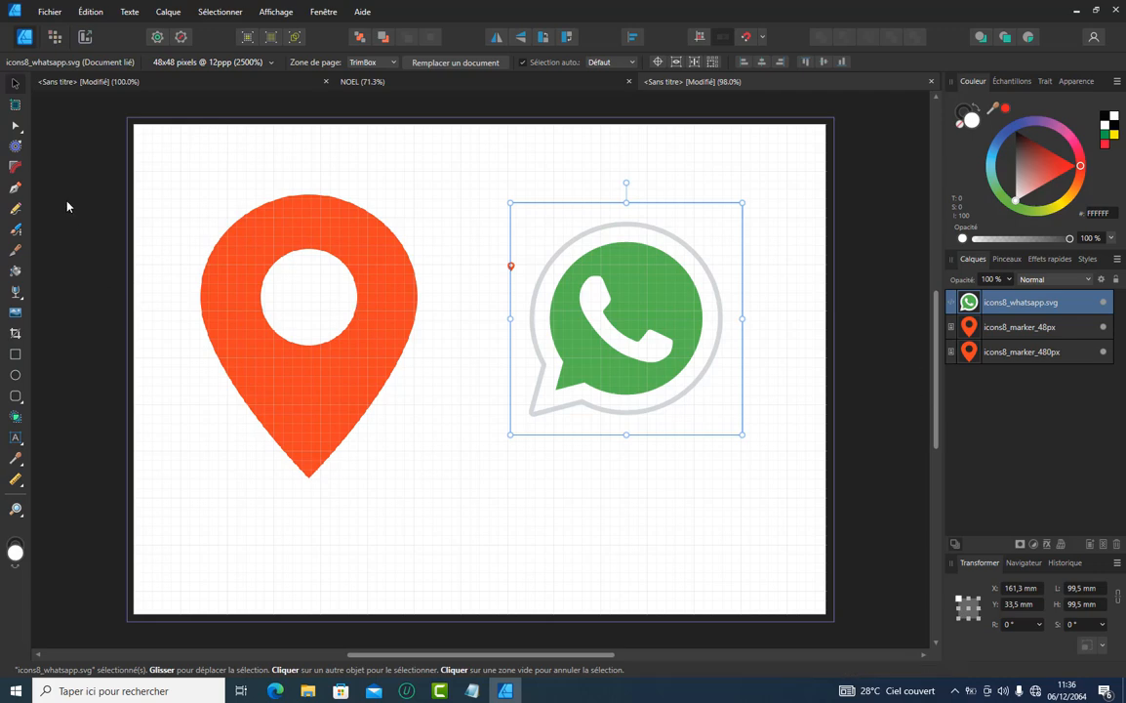
{"action": "mouse_move", "coordinate": [56, 169]}
{"action": "left_mouse_down"}
{"action": "mouse_move", "coordinate": [239, 342]}
{"action": "mouse_move", "coordinate": [691, 450]}
{"action": "mouse_move", "coordinate": [804, 494]}
{"action": "mouse_move", "coordinate": [808, 510]}
{"action": "left_mouse_up"}
{"action": "key", "text": "Delete"}
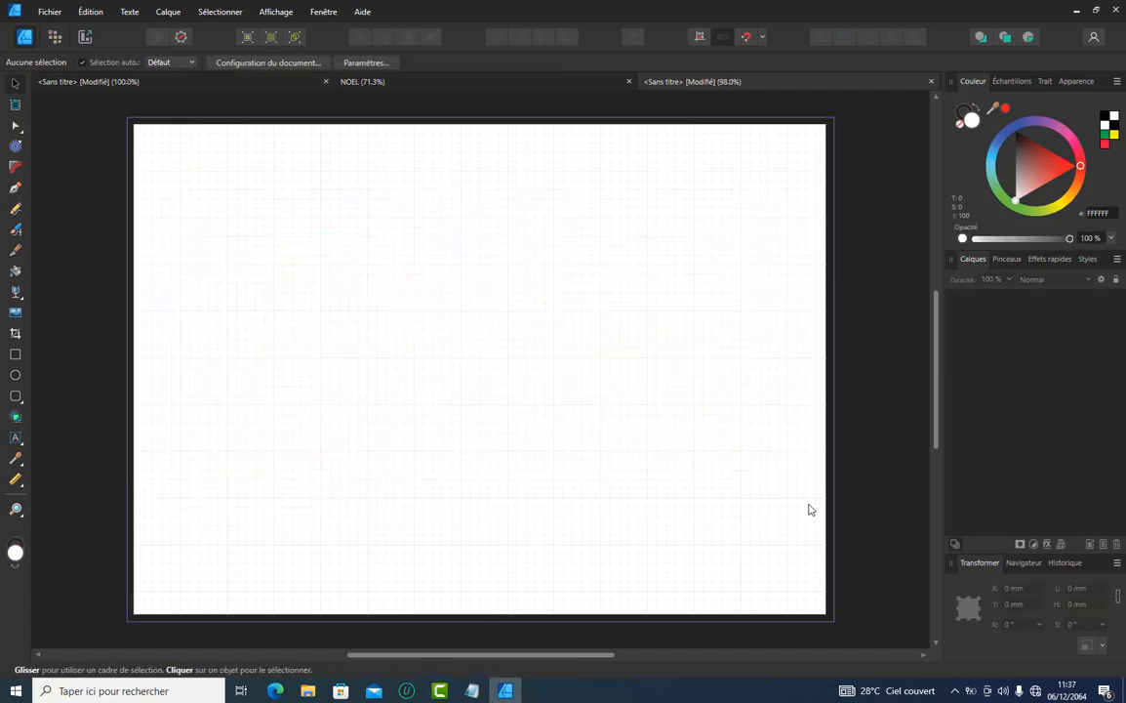
Bring the Pichon window back up over the empty Affinity Designer page
{"action": "left_click", "coordinate": [955, 690]}
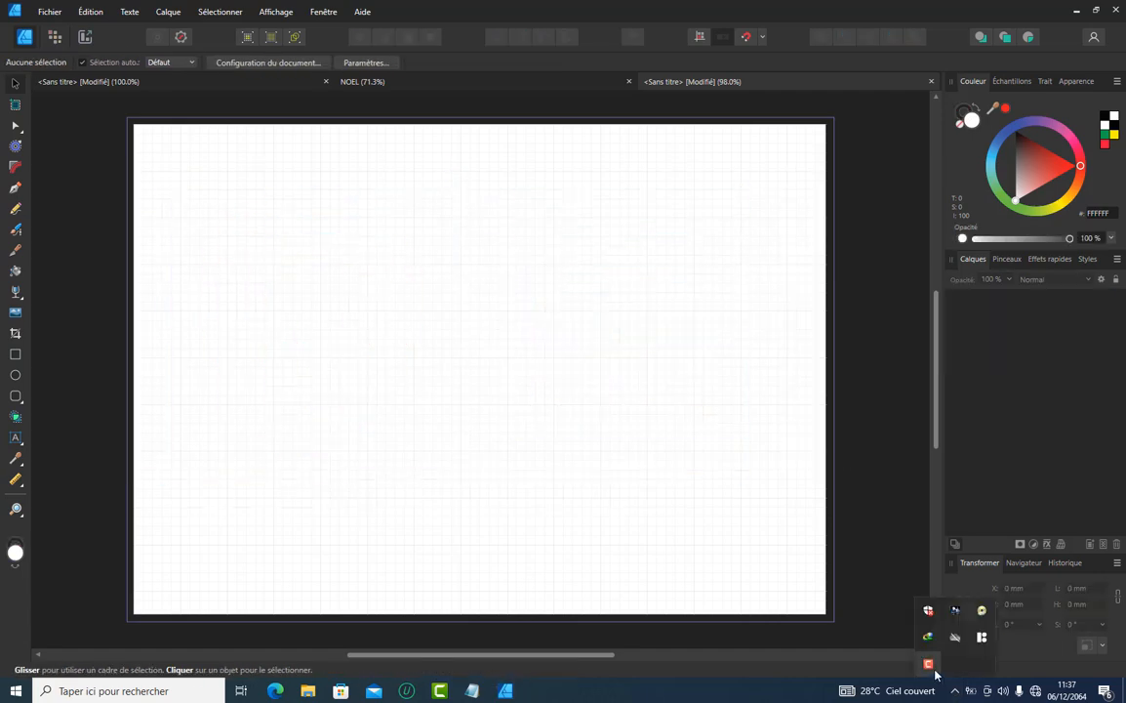
{"action": "left_click", "coordinate": [982, 637]}
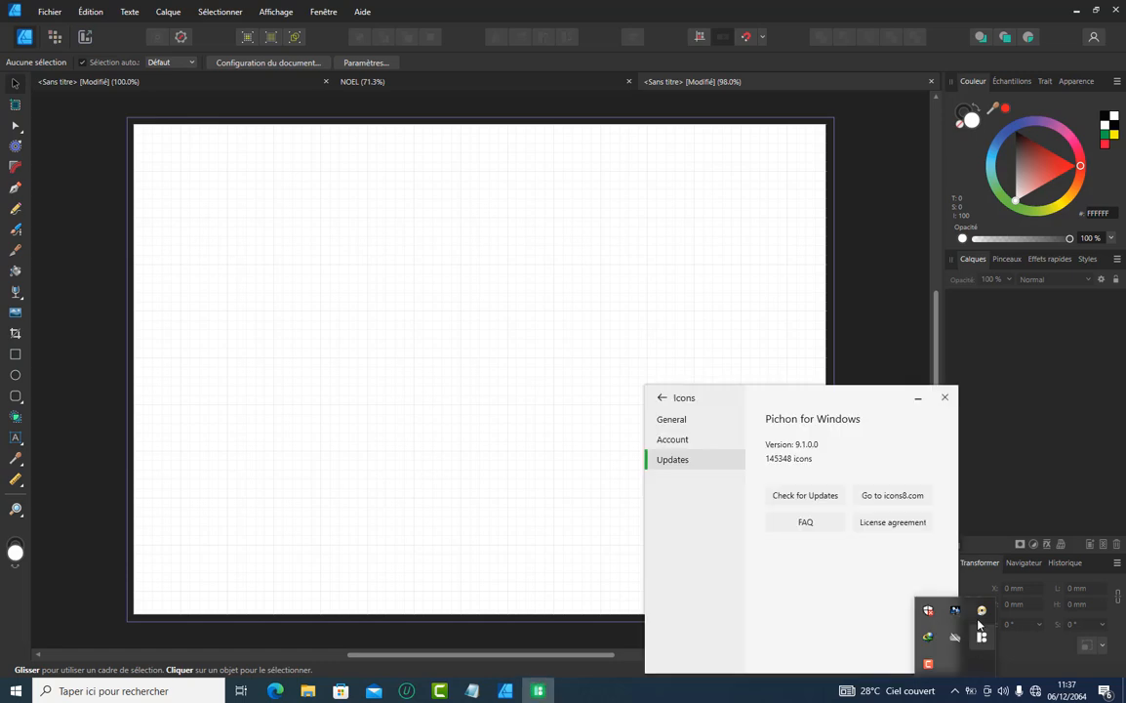